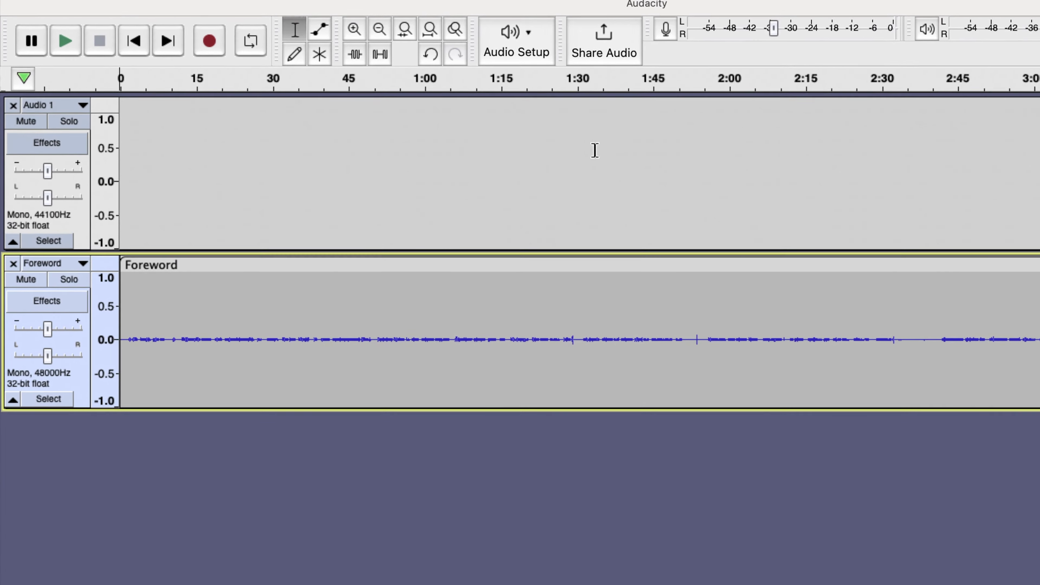
# Remove the empty Audio 1 track above the Foreword track.
pyautogui.click(13, 122)
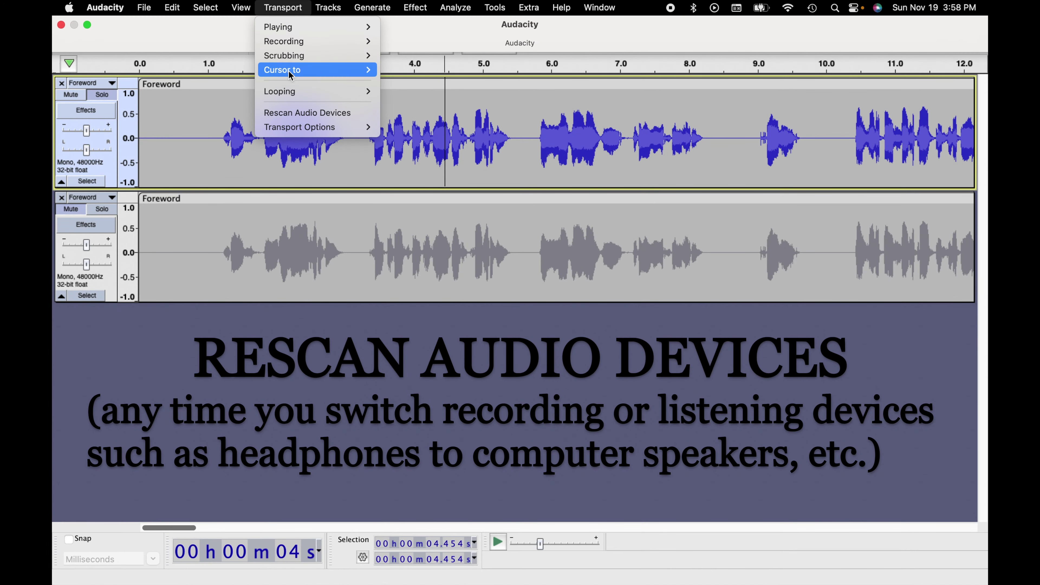
# Rescan the audio devices and set the playback device to MacBook Pro Speakers.
pyautogui.click(292, 115)
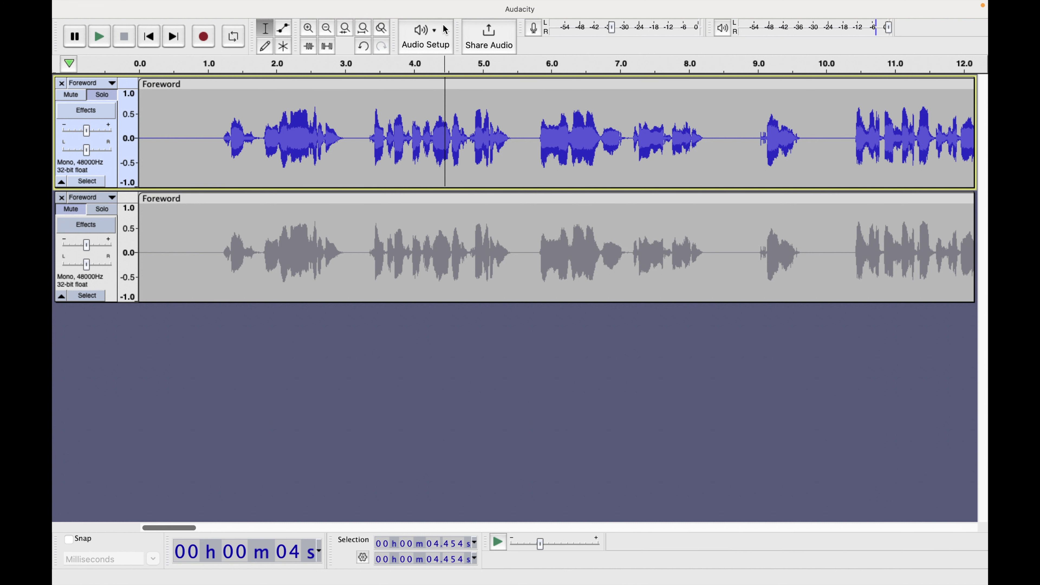
pyautogui.click(433, 36)
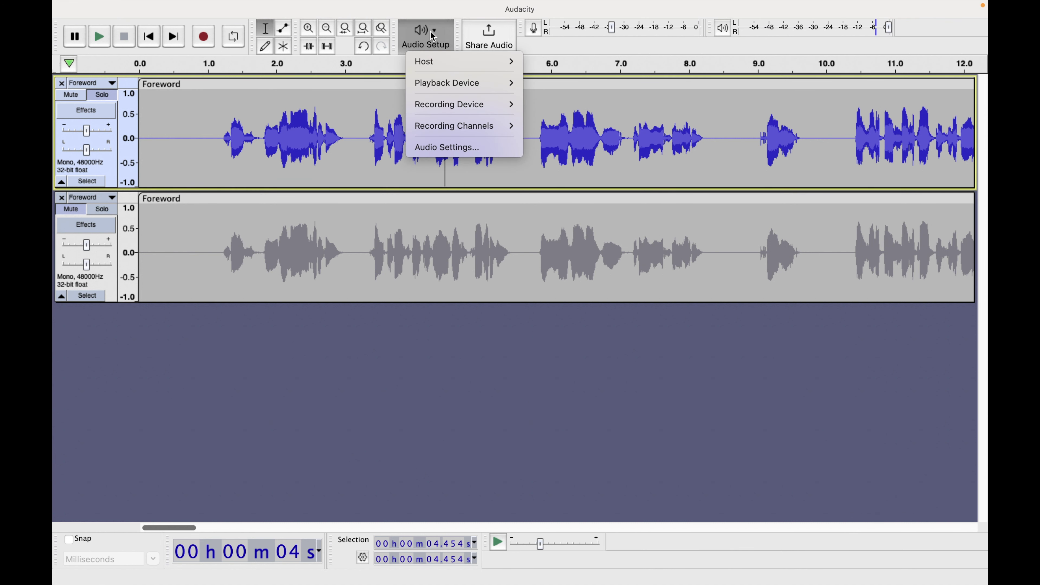
pyautogui.moveTo(440, 89)
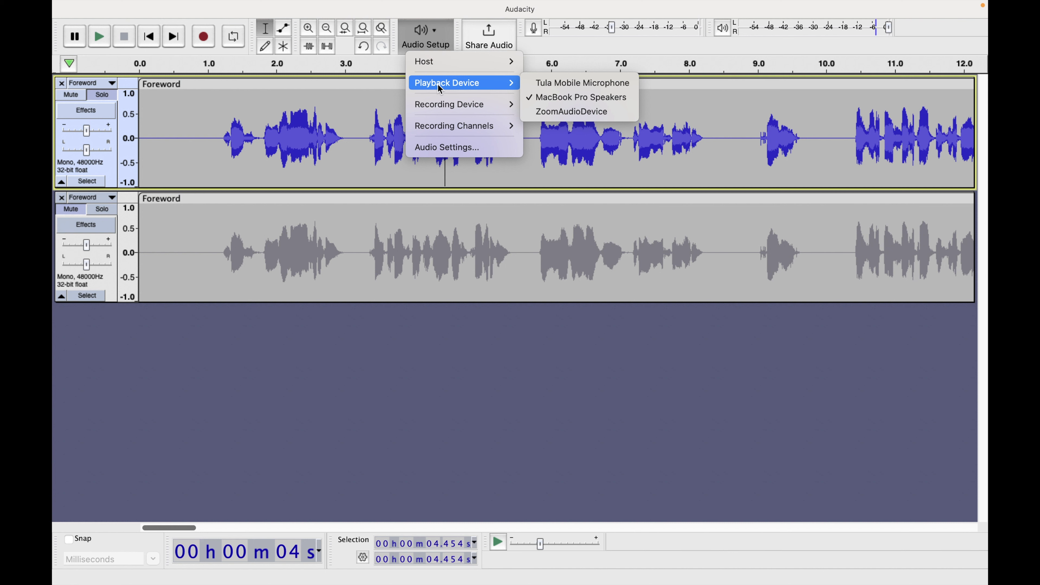
pyautogui.click(553, 98)
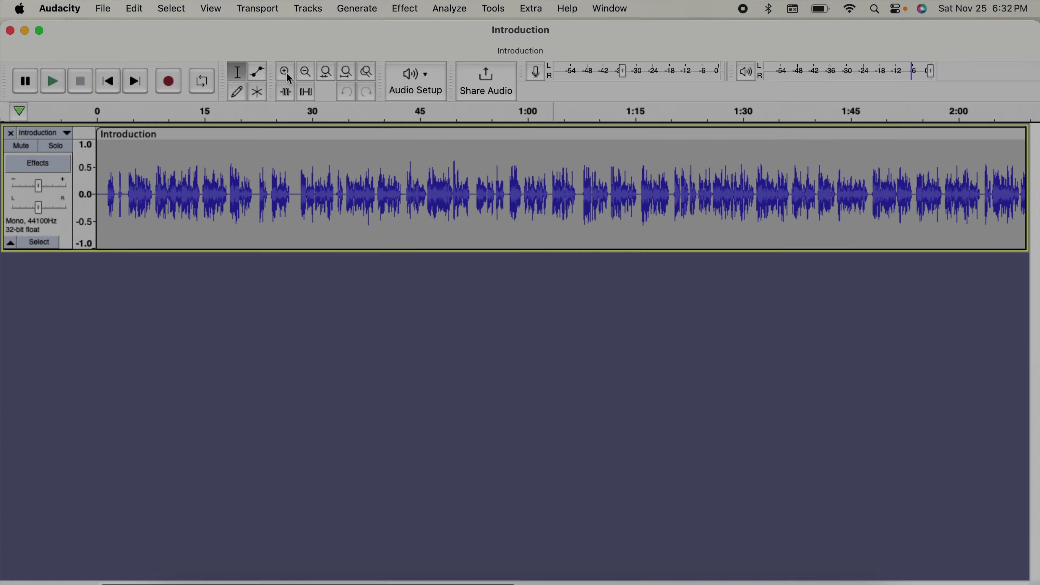
# Zoom in on the Introduction track's waveform and zoom back out.
pyautogui.click(285, 72)
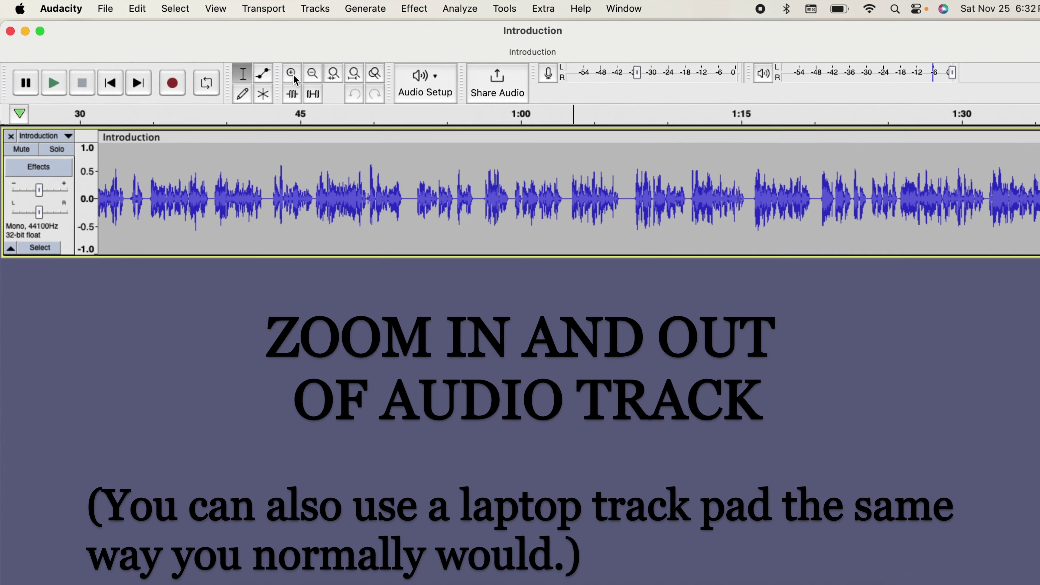
pyautogui.click(310, 82)
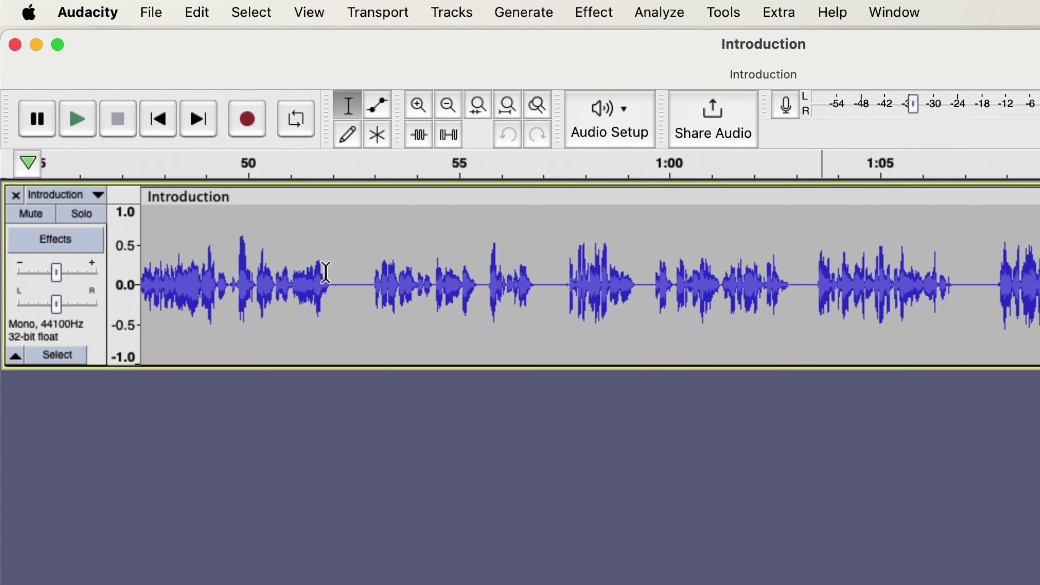
pyautogui.click(450, 106)
pyautogui.click(450, 107)
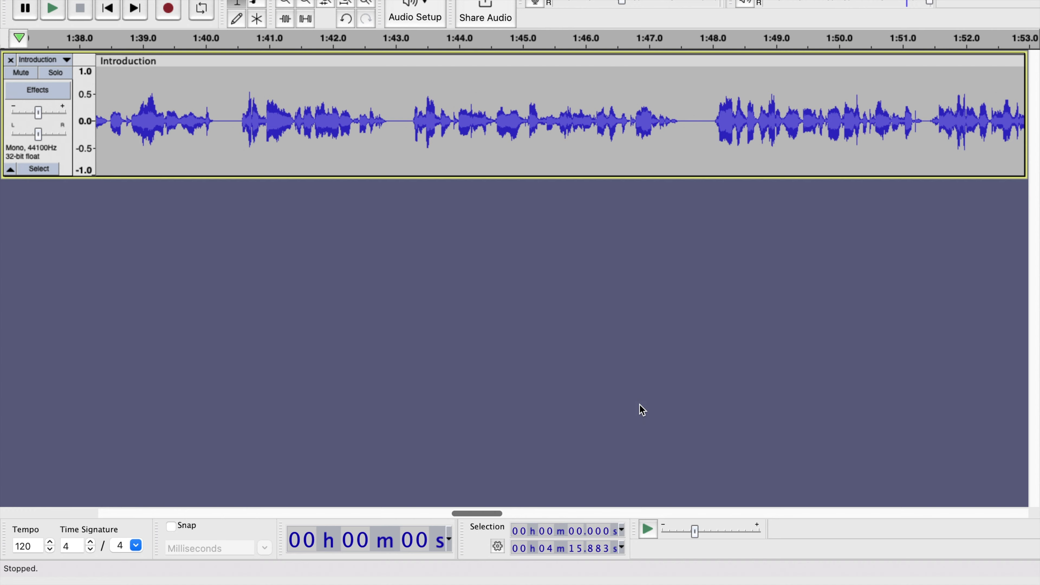
# Split the Introduction clip in the silent gap at about 1:47.75.
pyautogui.click(697, 123)
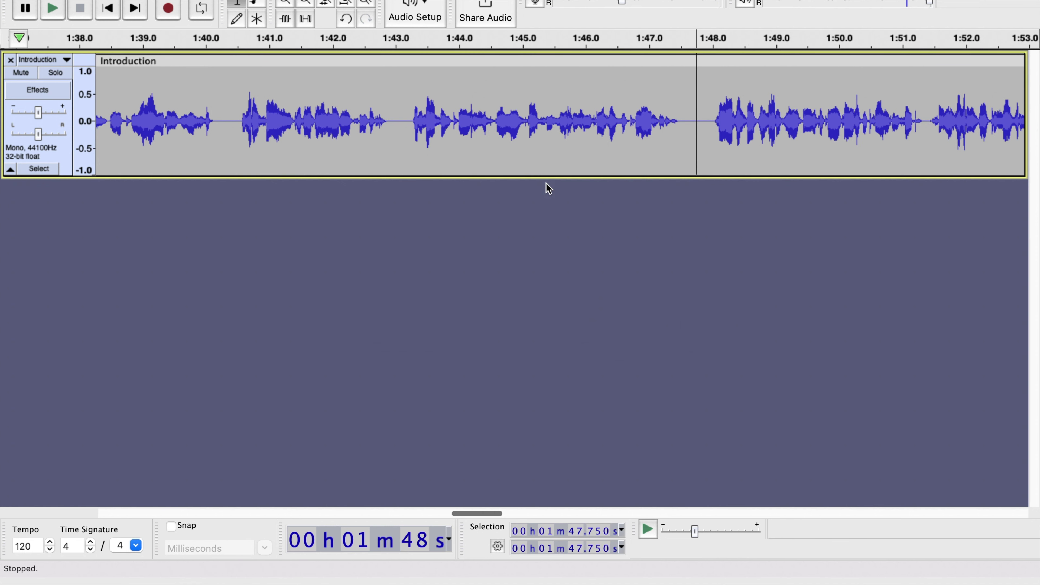
pyautogui.click(134, 0)
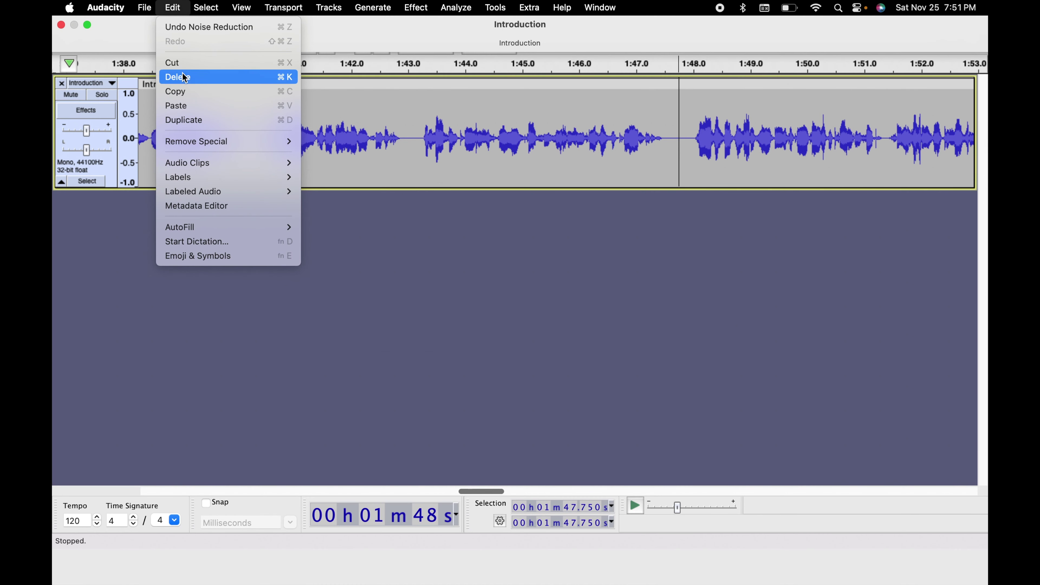
pyautogui.moveTo(144, 160)
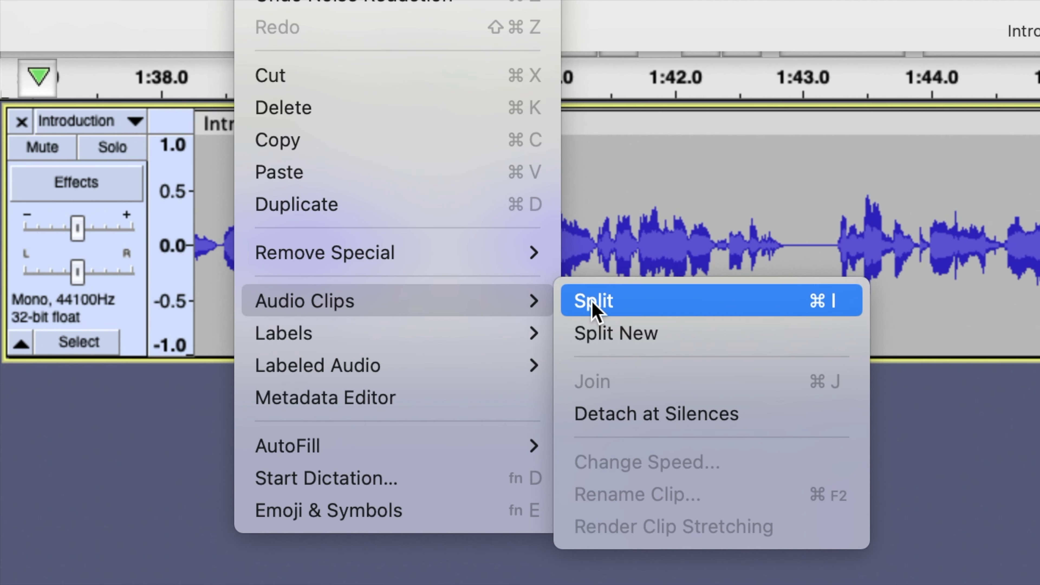
pyautogui.click(598, 308)
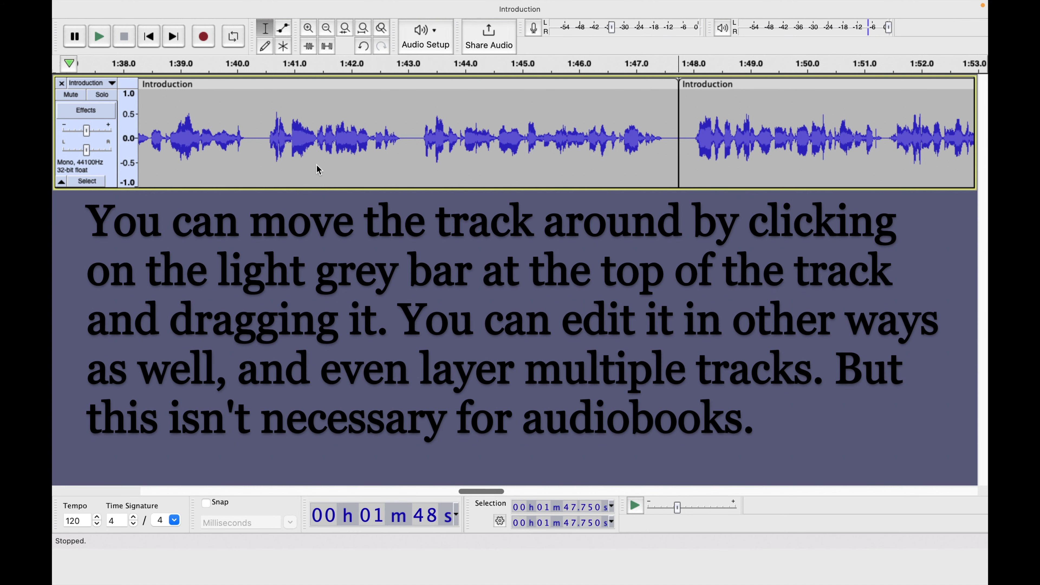
# Shift the second Introduction clip away from the first to open a gap, and move it back flush against the first clip's end.
pyautogui.moveTo(713, 87); pyautogui.dragTo(781, 90)
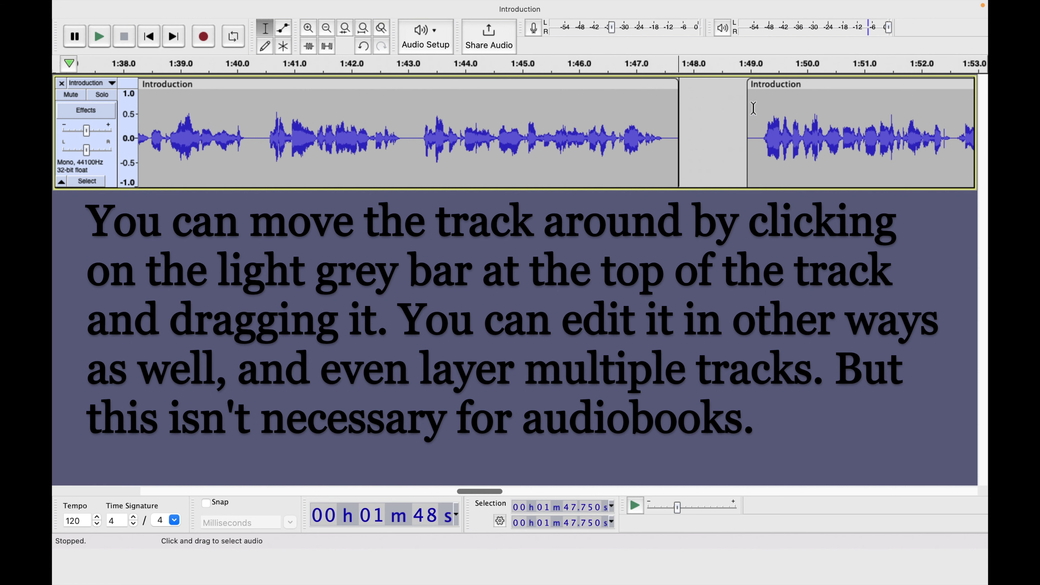
pyautogui.moveTo(800, 87); pyautogui.dragTo(724, 85)
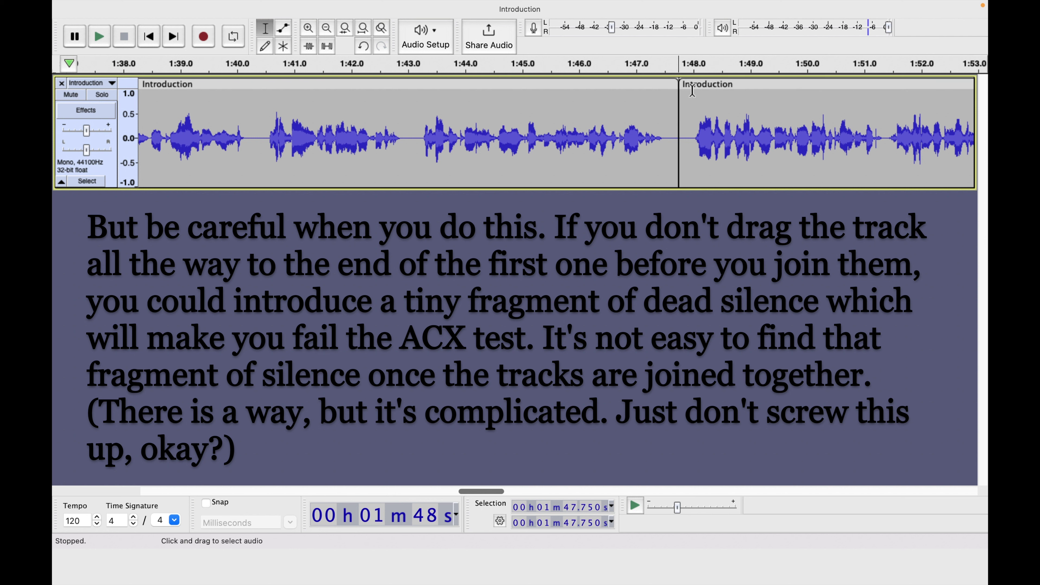
pyautogui.moveTo(690, 85); pyautogui.dragTo(698, 86)
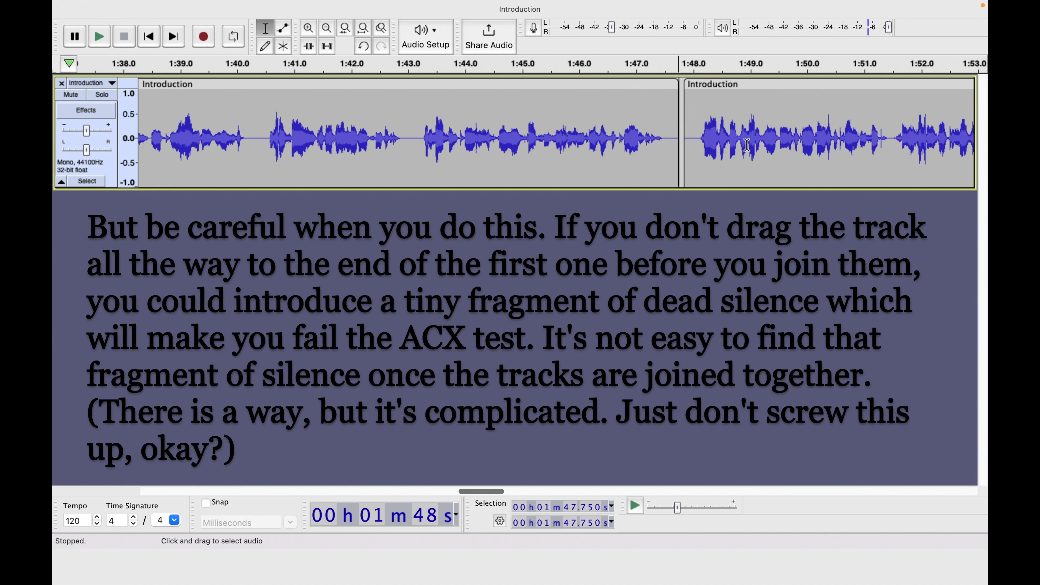
pyautogui.moveTo(768, 87); pyautogui.dragTo(754, 85)
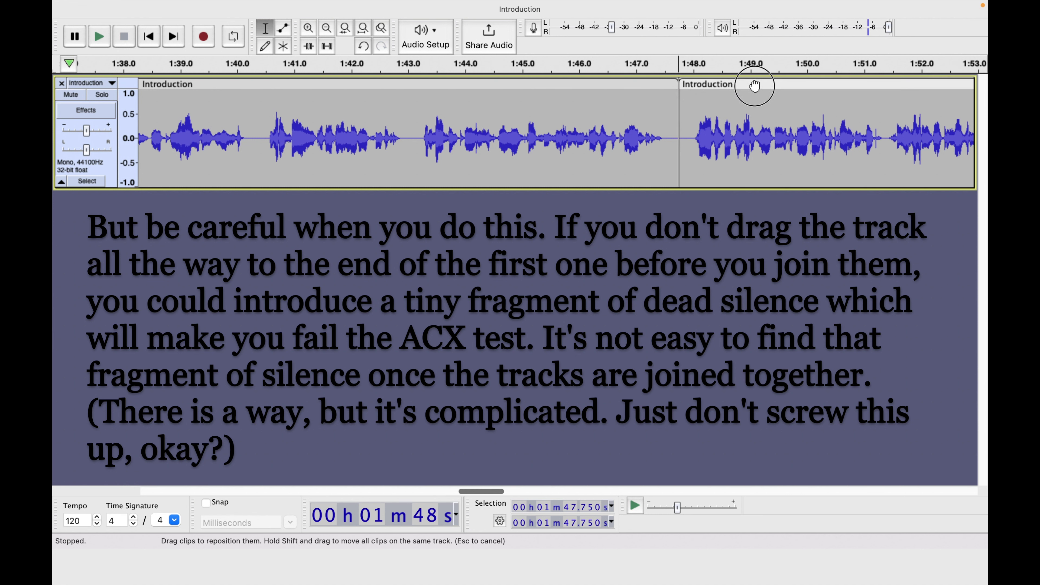
pyautogui.click(751, 86)
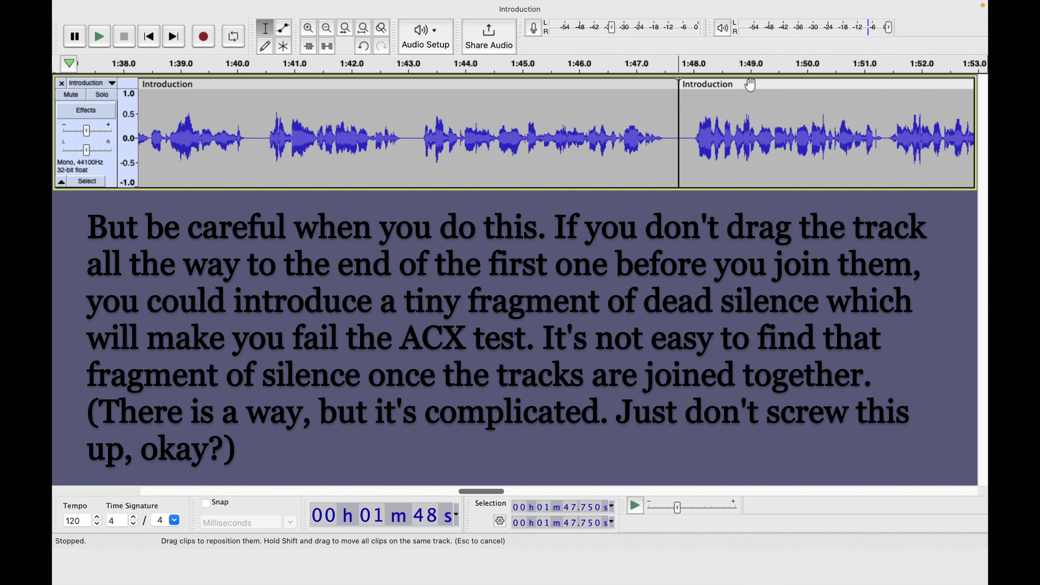
pyautogui.click(751, 84)
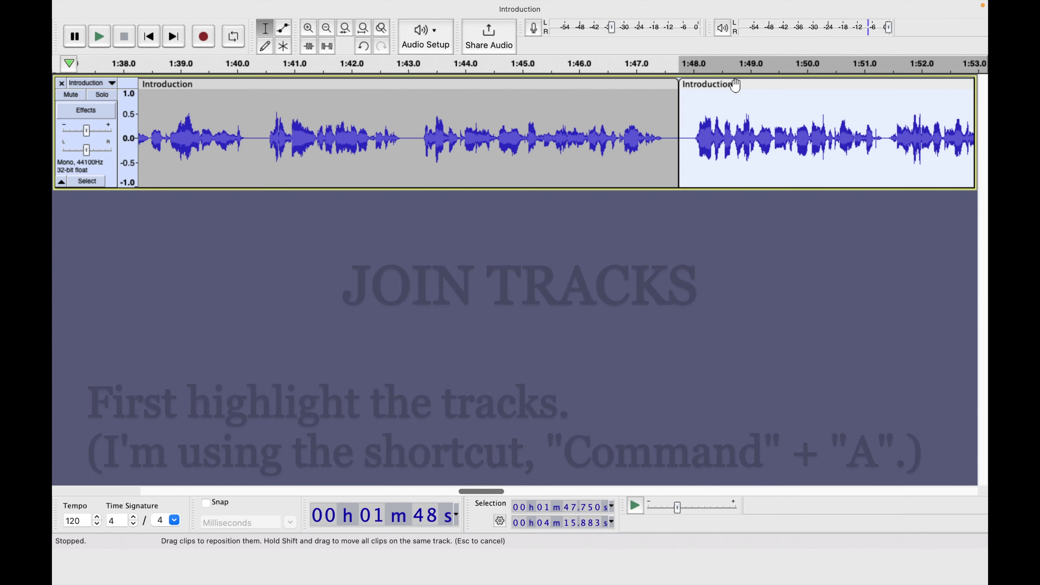
# Select all audio in the Introduction track and join the two clips into one.
pyautogui.click(536, 307)
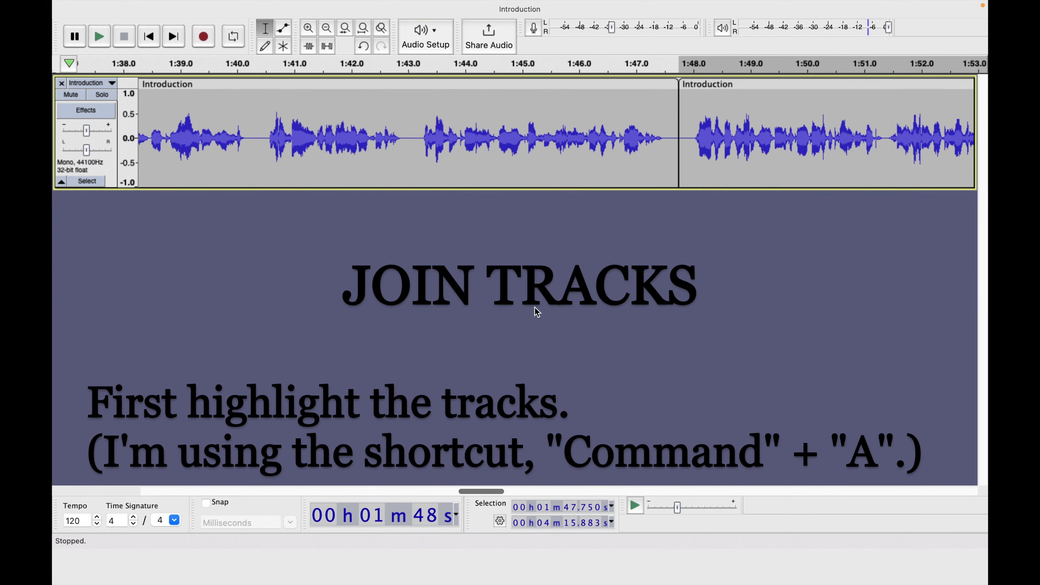
pyautogui.press('super+a')
pyautogui.click(170, 5)
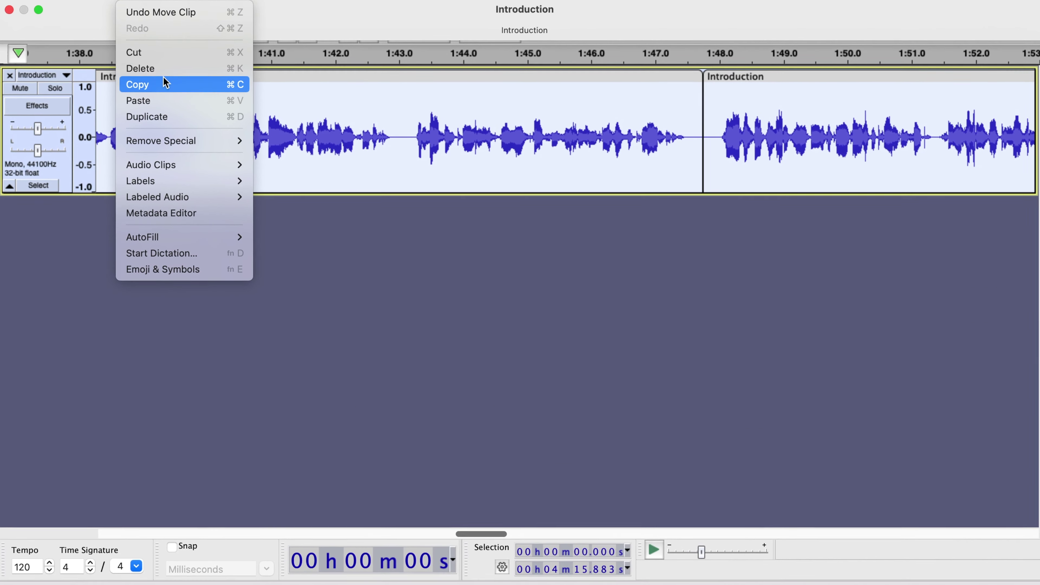
pyautogui.moveTo(151, 165)
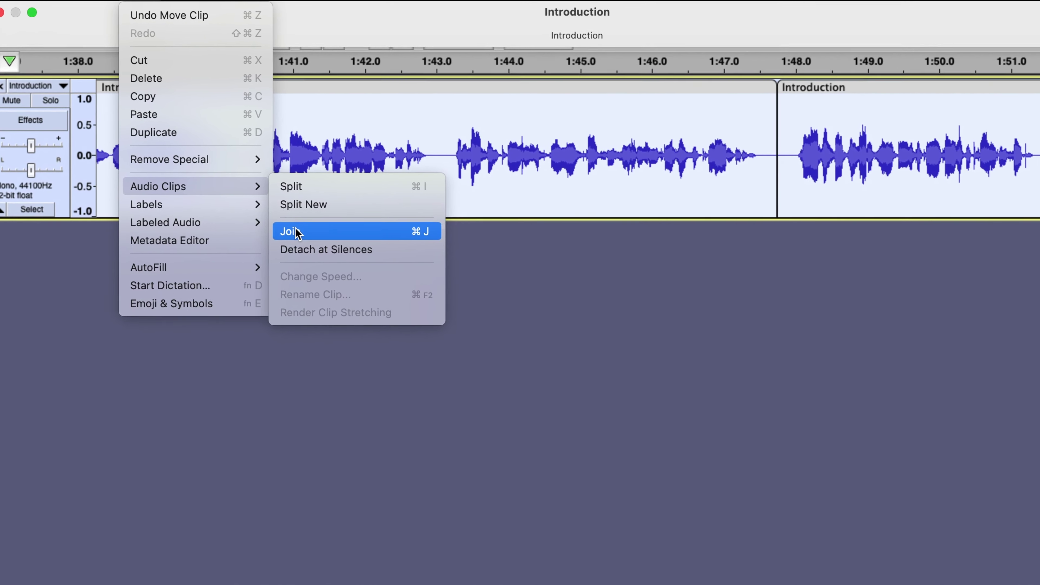
pyautogui.click(301, 237)
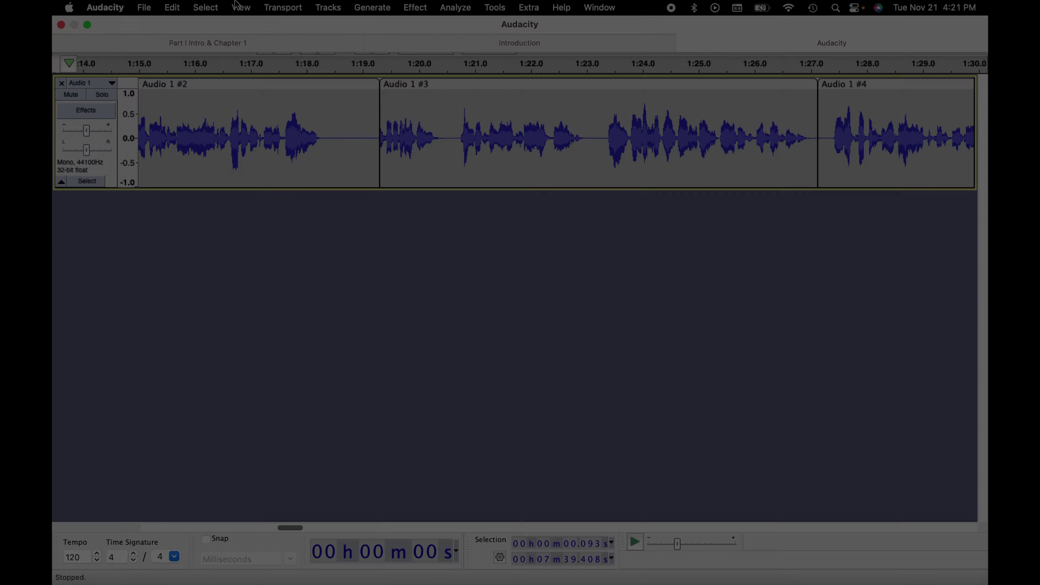
# Select all the clips on the Audio 1 track and join them into a single clip.
pyautogui.press('super+a')
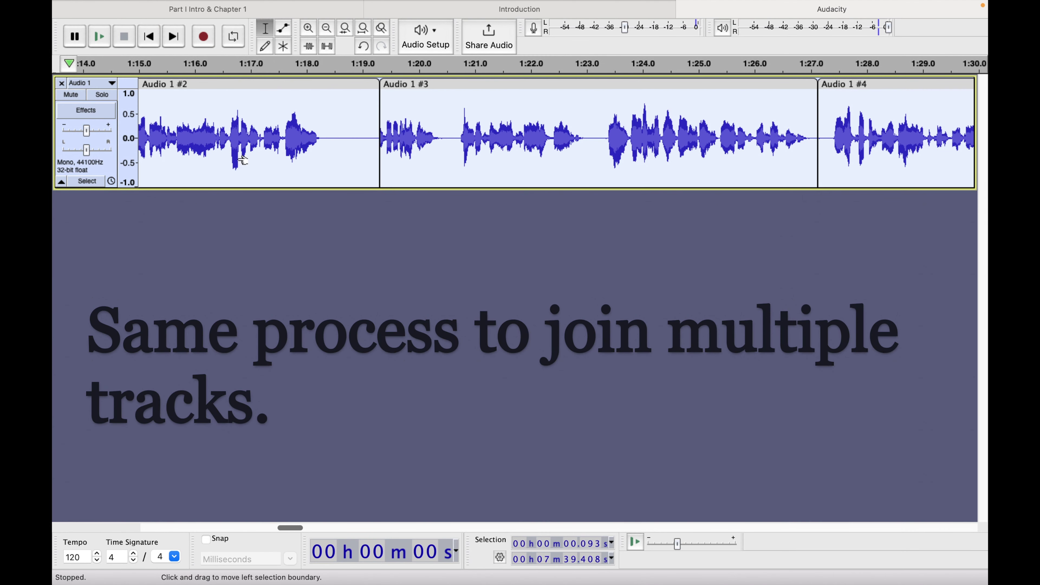
pyautogui.click(173, 7)
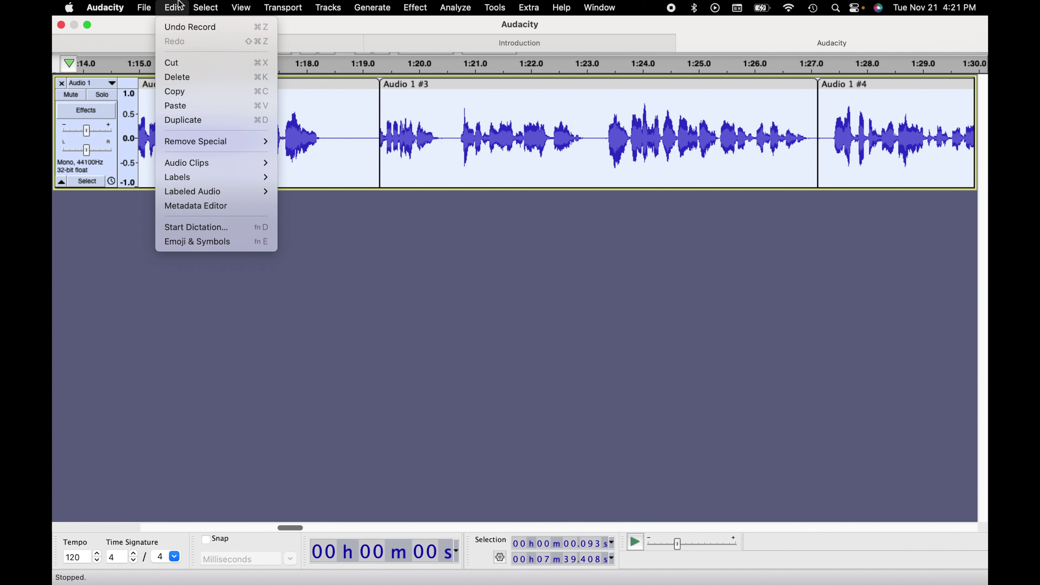
pyautogui.moveTo(188, 166)
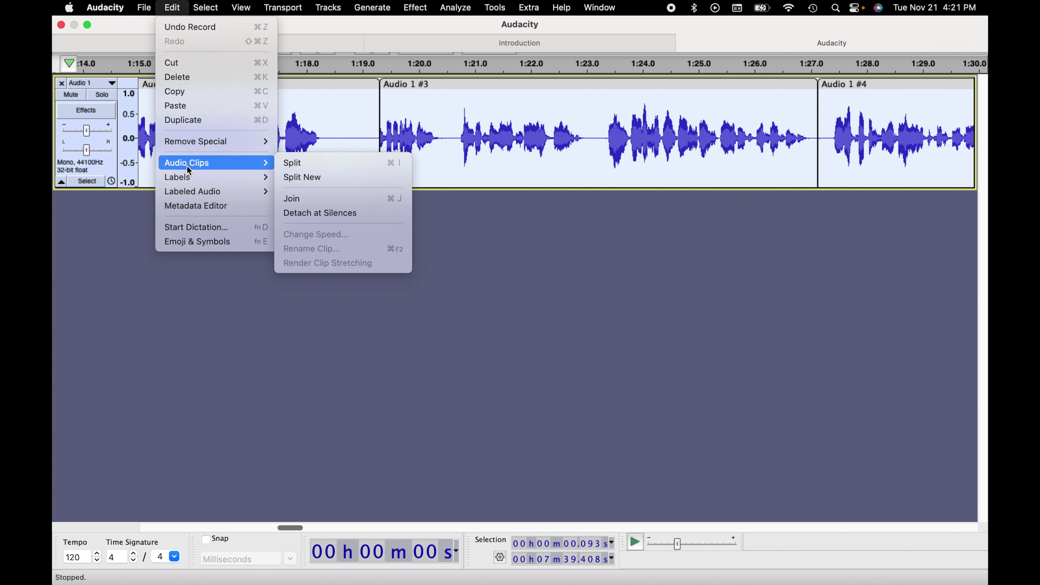
pyautogui.click(306, 202)
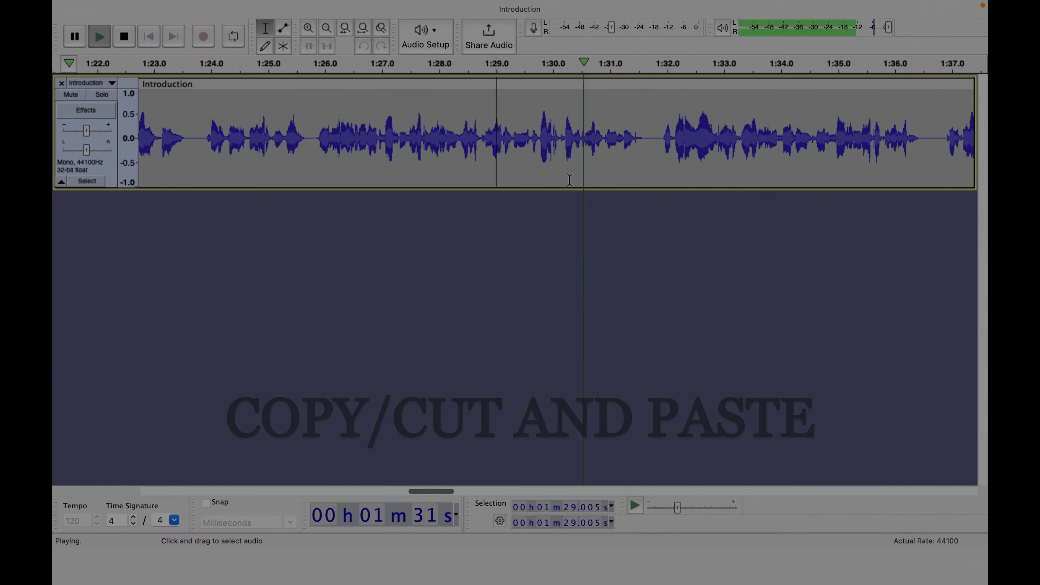
# Stop playback, select the pause from about 1:31.57 to 1:31.95 in the Introduction track, and listen to it.
pyautogui.press('space')
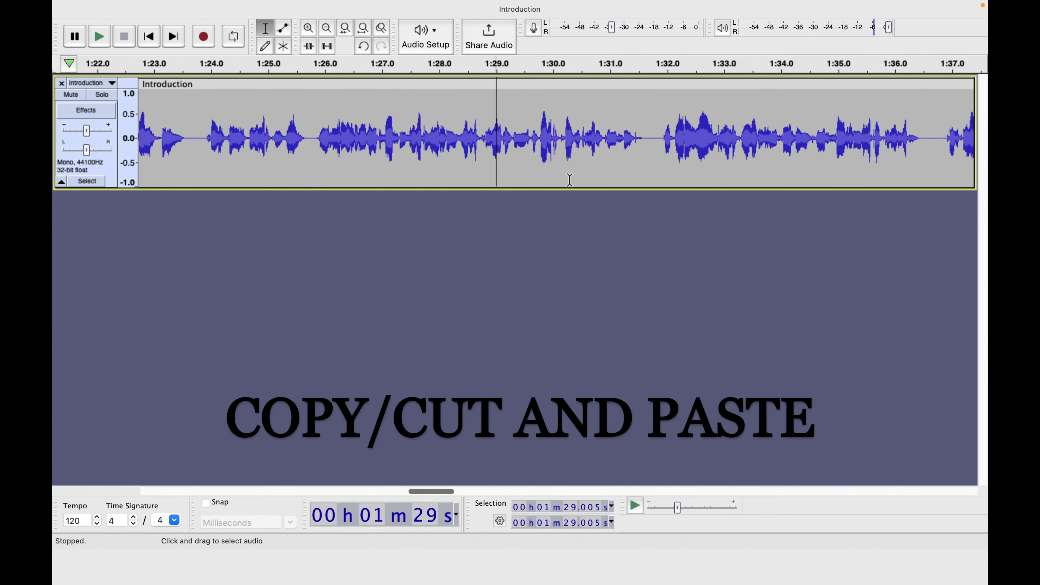
pyautogui.moveTo(643, 139); pyautogui.dragTo(665, 139)
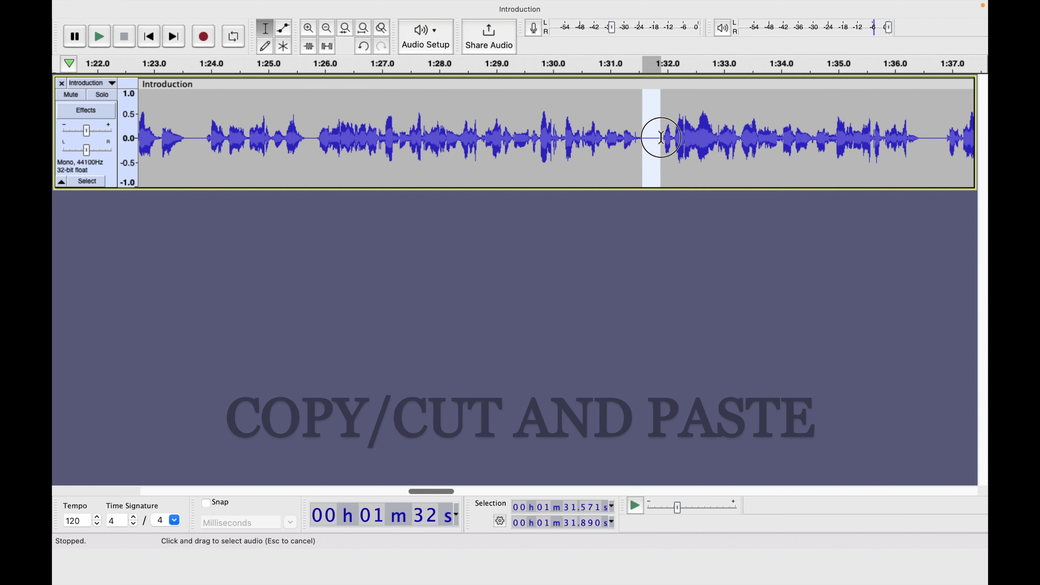
pyautogui.press('space')
pyautogui.press('space')
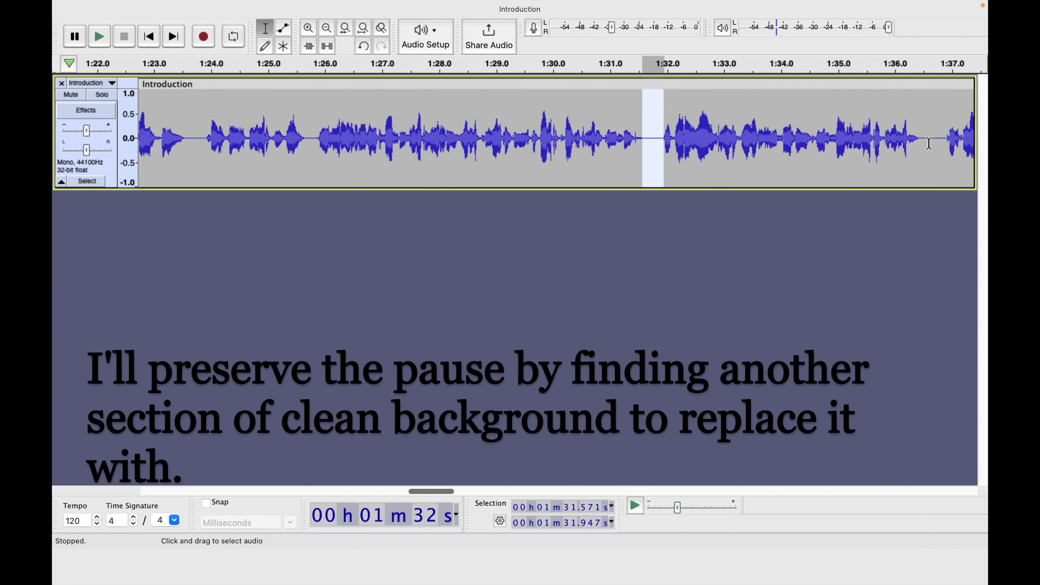
# Select the quiet background from about 1:36.53 to 1:36.82, play it to check it, and copy it.
pyautogui.moveTo(925, 144); pyautogui.dragTo(940, 143)
pyautogui.press('space')
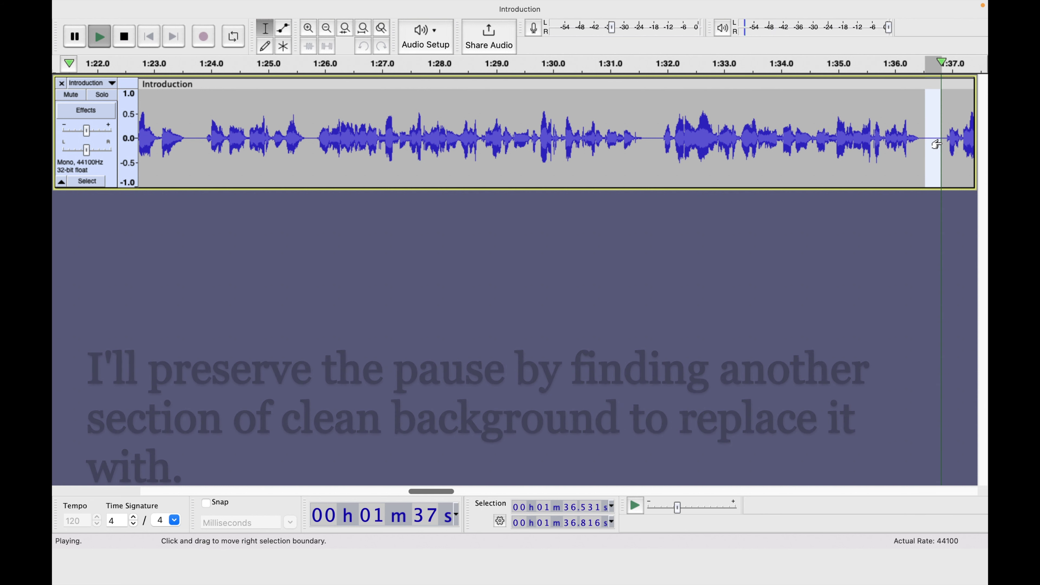
pyautogui.rightClick(932, 123)
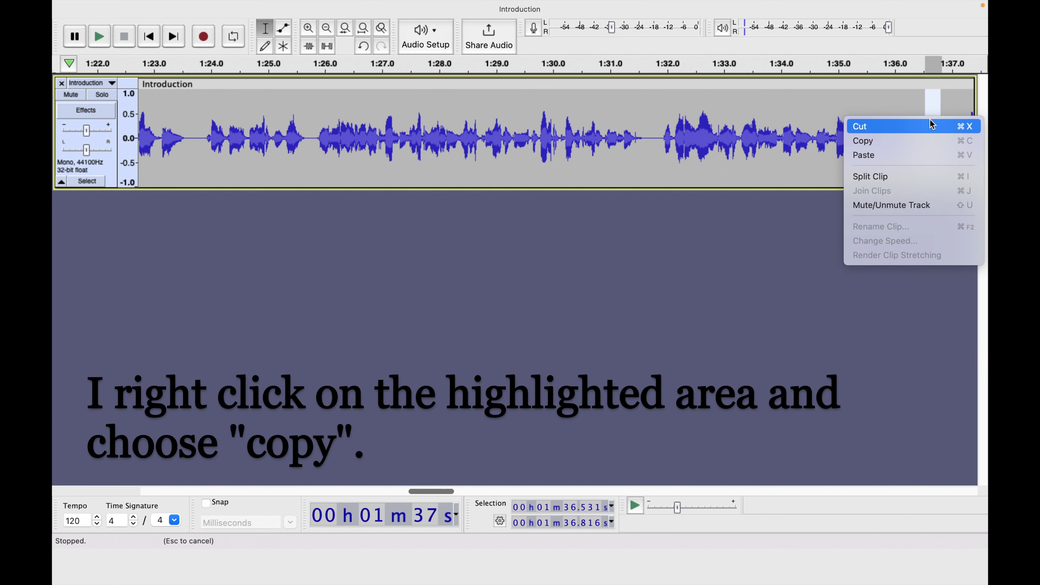
pyautogui.click(921, 139)
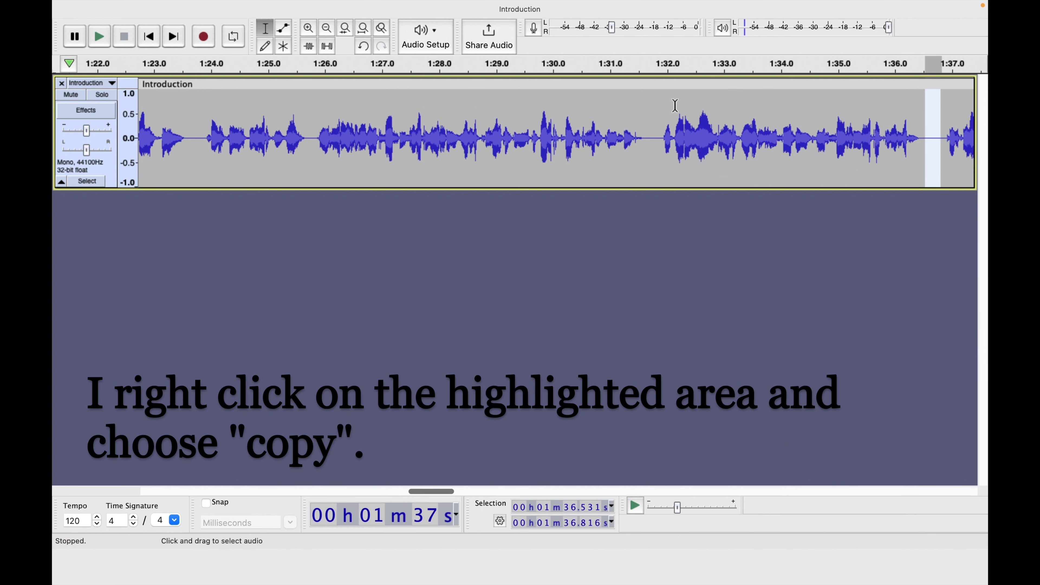
# Select the pause from about 1:31.56 to 1:31.94 in the Introduction track, listen to it, and paste the copied background over it.
pyautogui.moveTo(642, 136); pyautogui.dragTo(660, 136)
pyautogui.press('space')
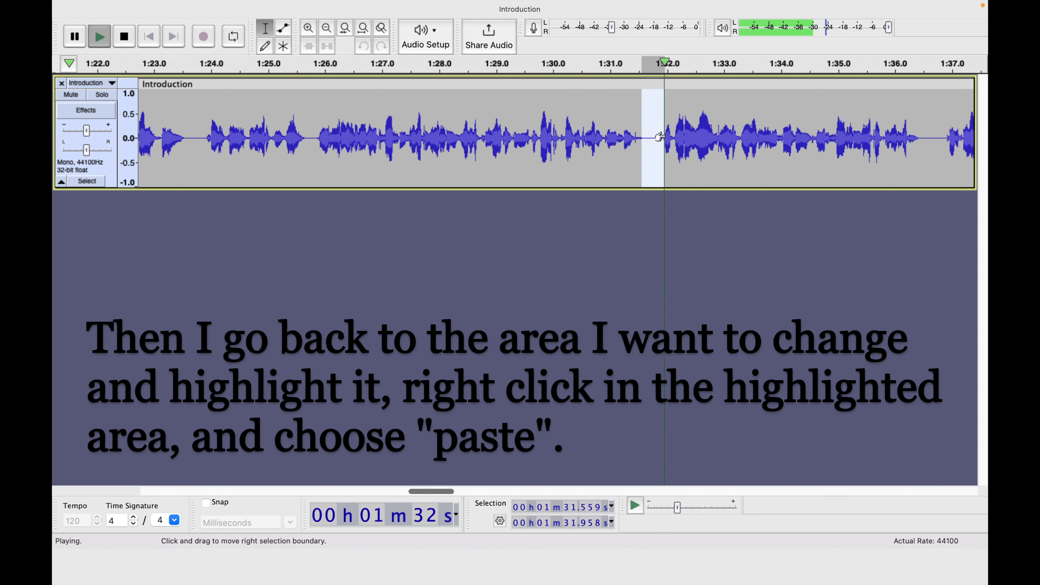
pyautogui.moveTo(660, 135); pyautogui.dragTo(658, 133)
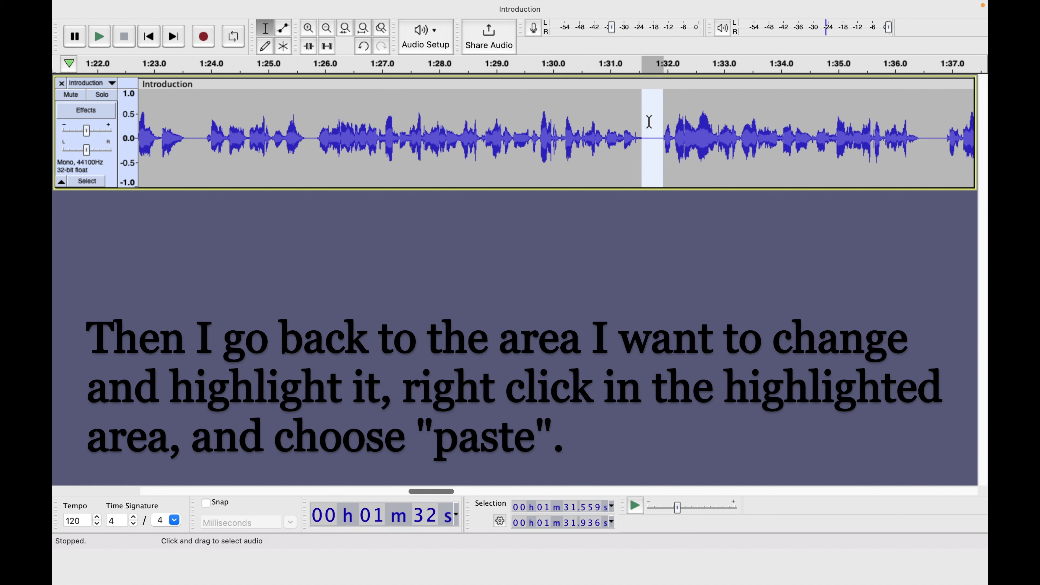
pyautogui.rightClick(650, 124)
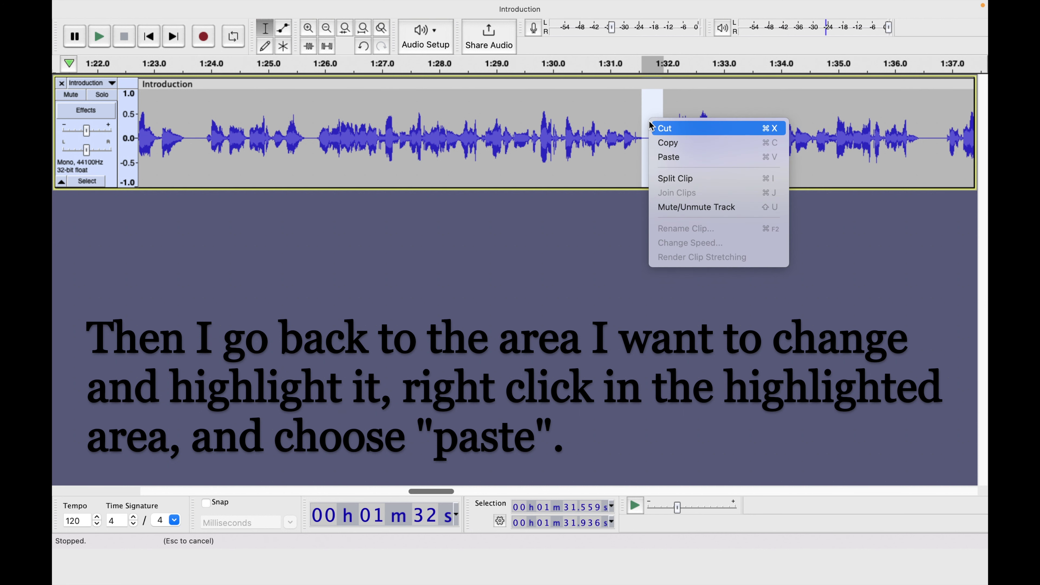
pyautogui.click(675, 157)
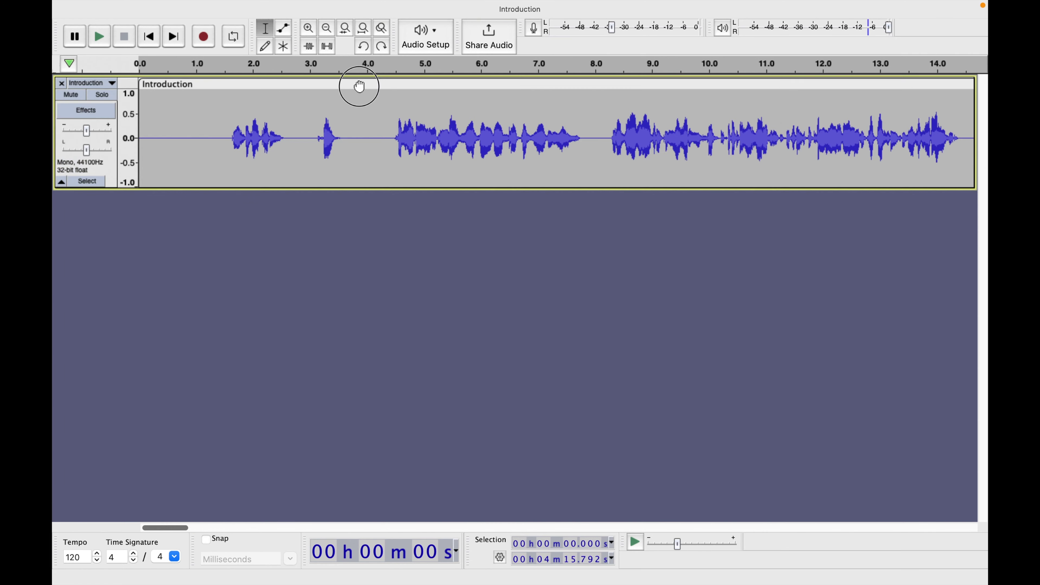
# Select the whole Introduction clip and duplicate it onto a second track.
pyautogui.click(360, 86)
pyautogui.click(173, 7)
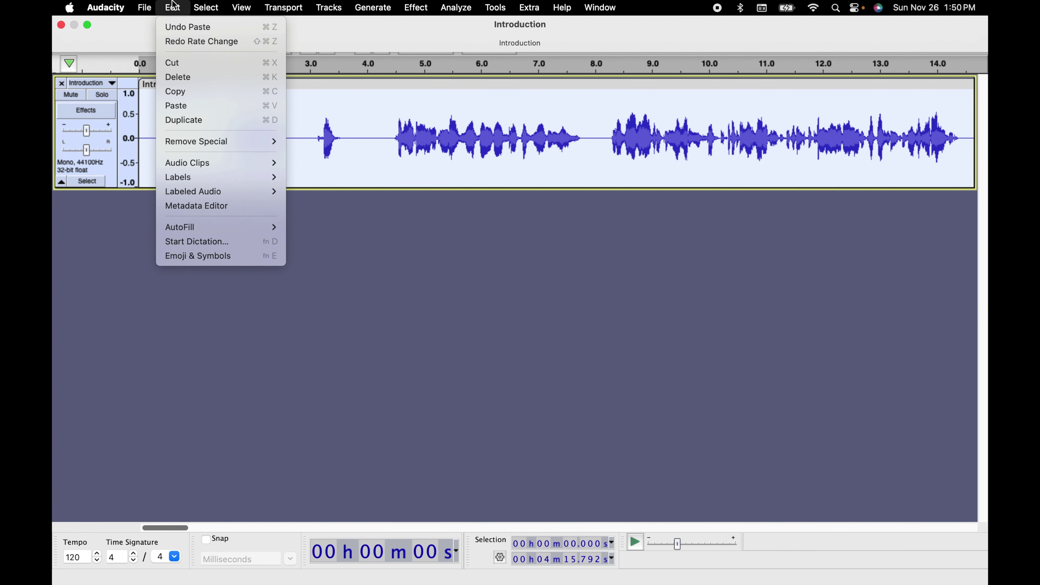
pyautogui.click(188, 120)
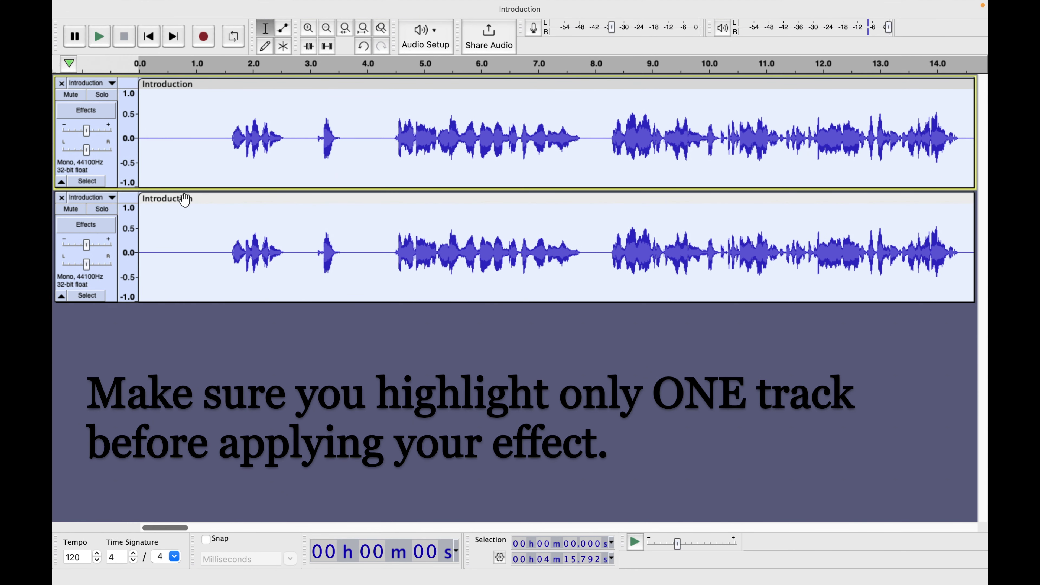
# Select only the upper Introduction track and apply Noise Reduction with 1 dB reduction, sensitivity 6.00 and 6 frequency smoothing bands.
pyautogui.click(154, 353)
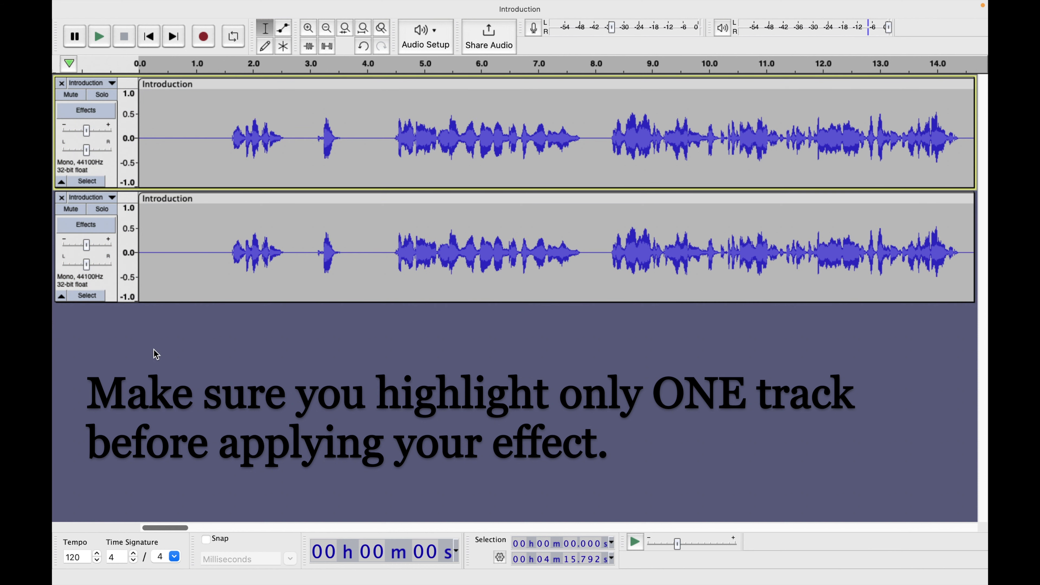
pyautogui.click(310, 78)
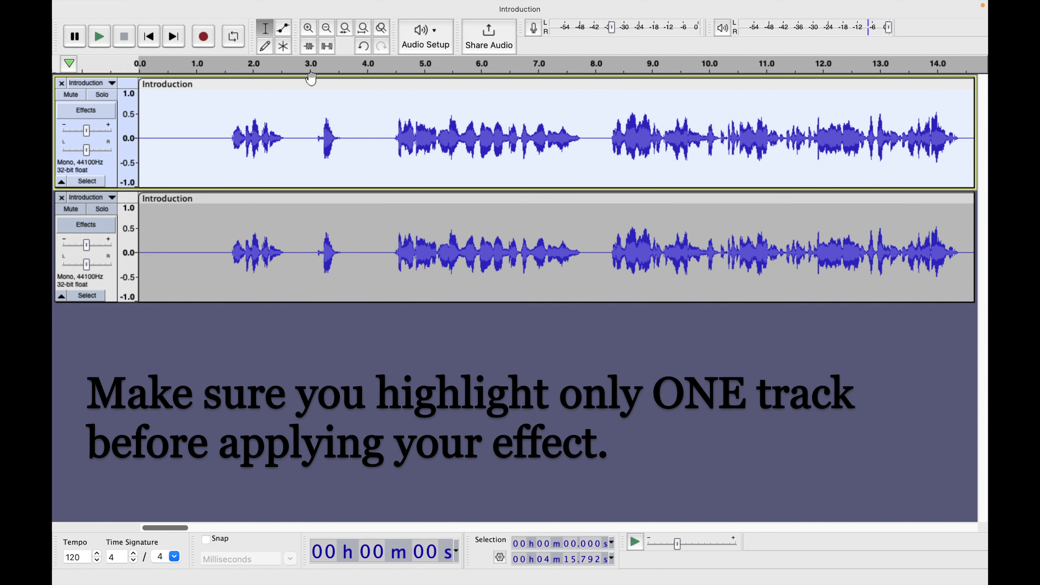
pyautogui.click(418, 6)
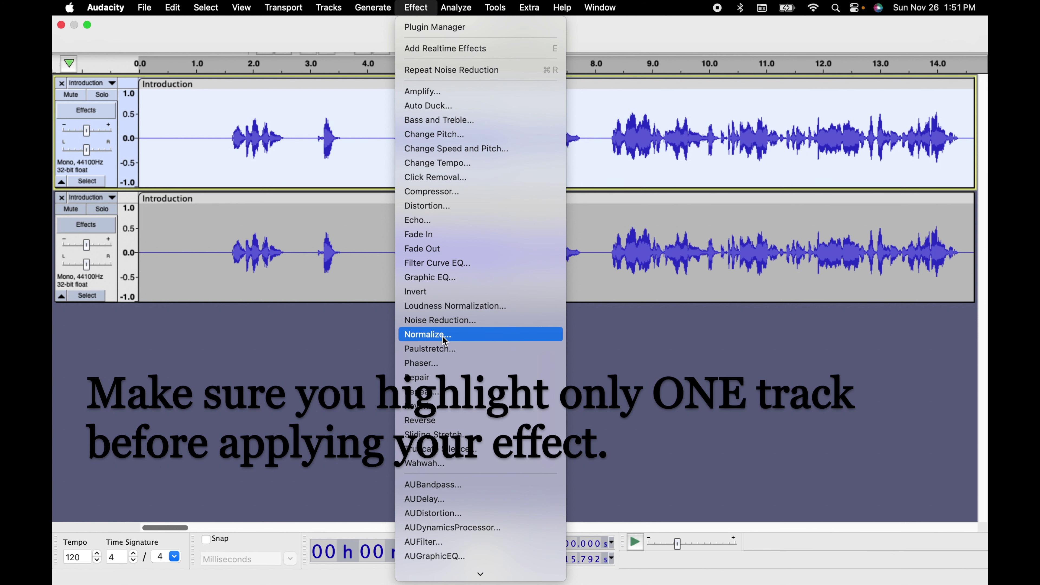
pyautogui.click(449, 326)
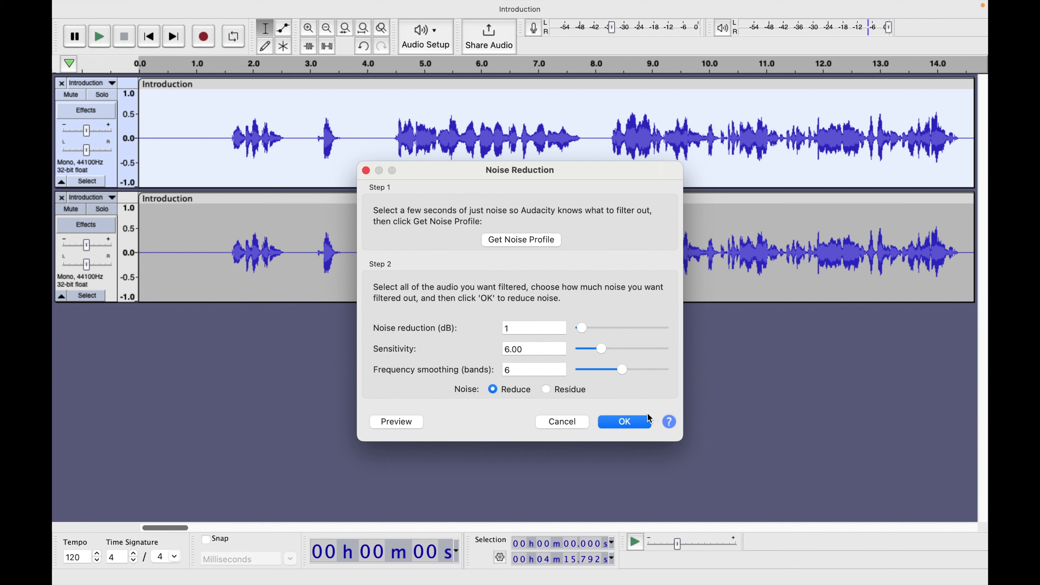
pyautogui.click(624, 422)
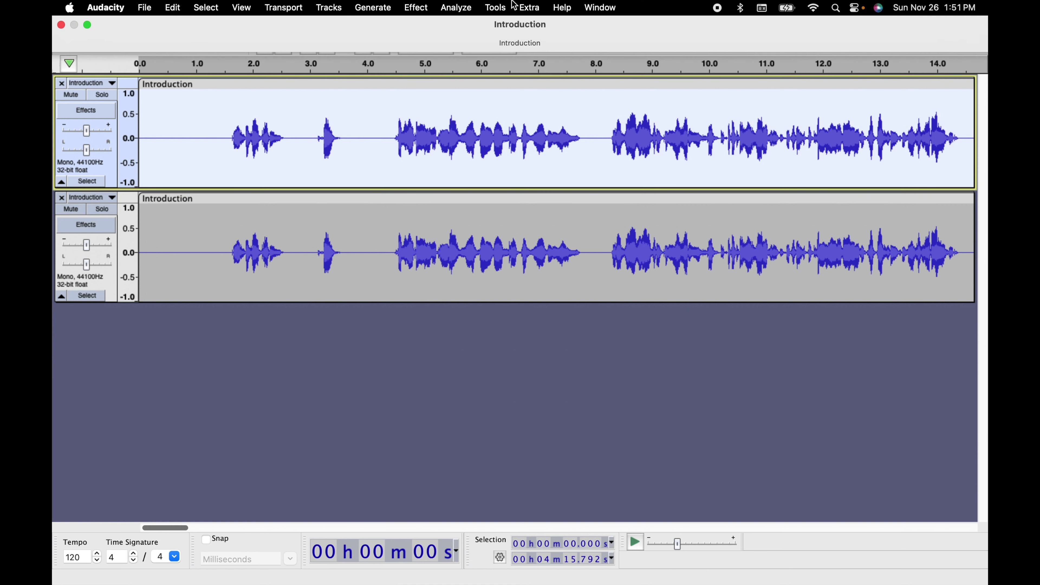
# Run ACX Check on the upper Introduction track and dismiss its results.
pyautogui.click(463, 7)
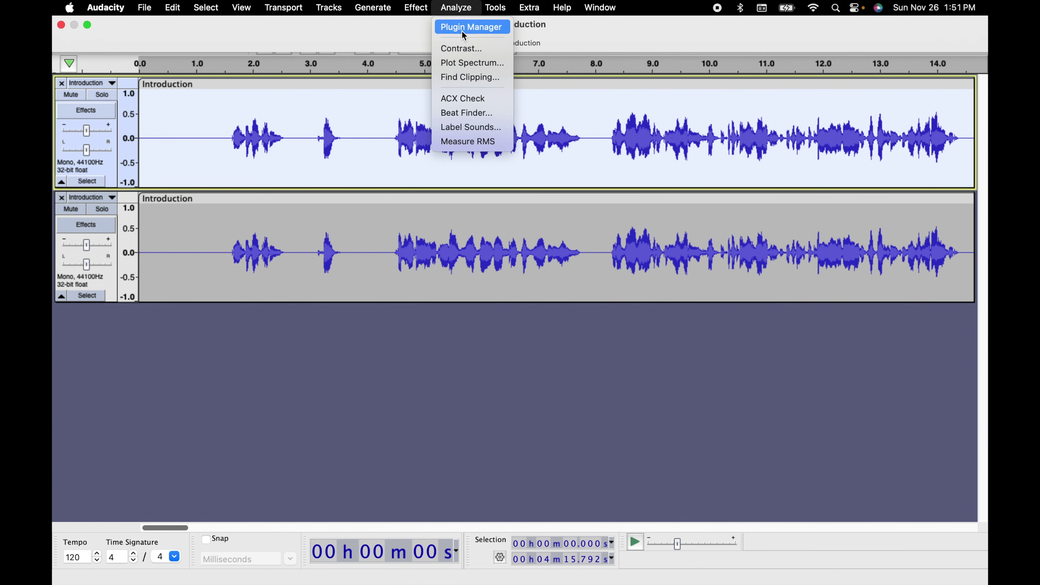
pyautogui.click(461, 99)
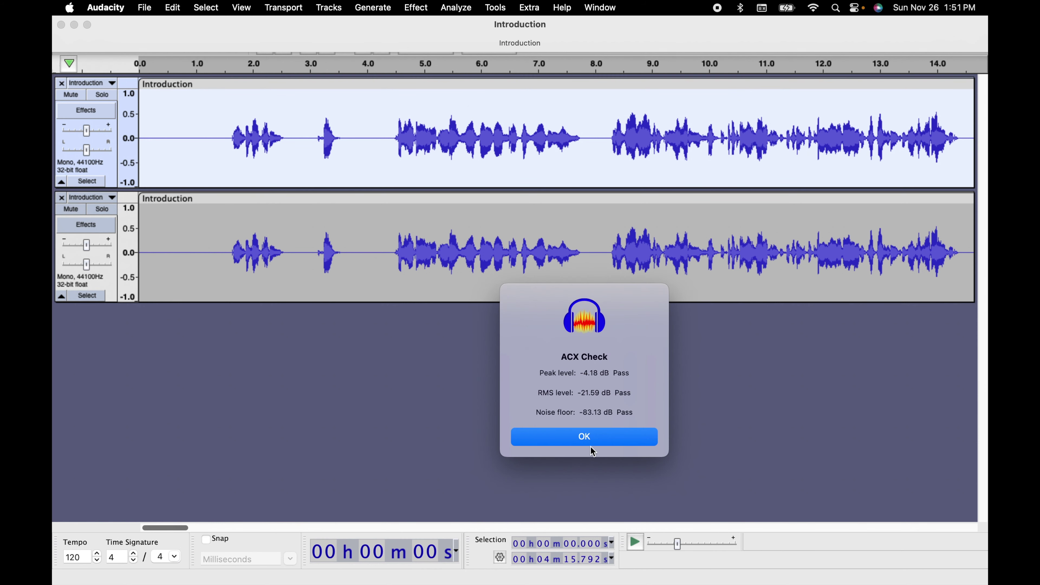
pyautogui.click(591, 442)
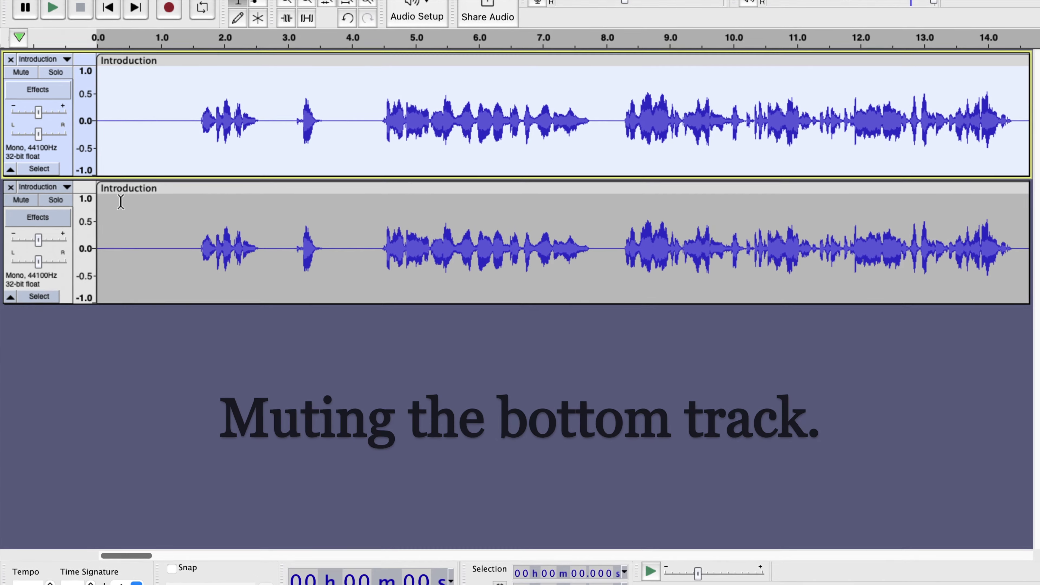
# Mute the lower Introduction track, and select all tracks and turn on Sync-Lock to keep them synchronized.
pyautogui.click(216, 378)
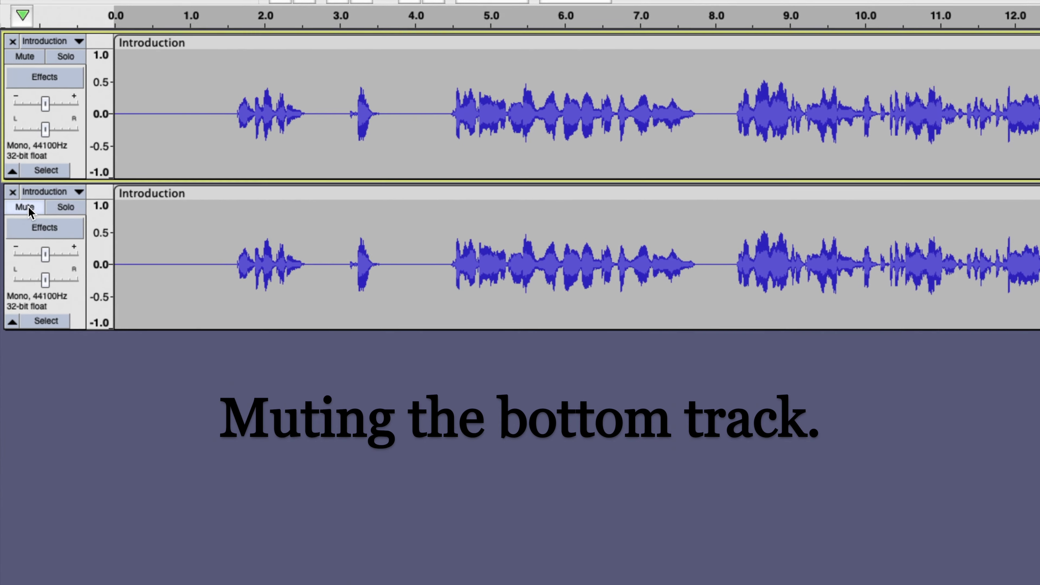
pyautogui.click(32, 212)
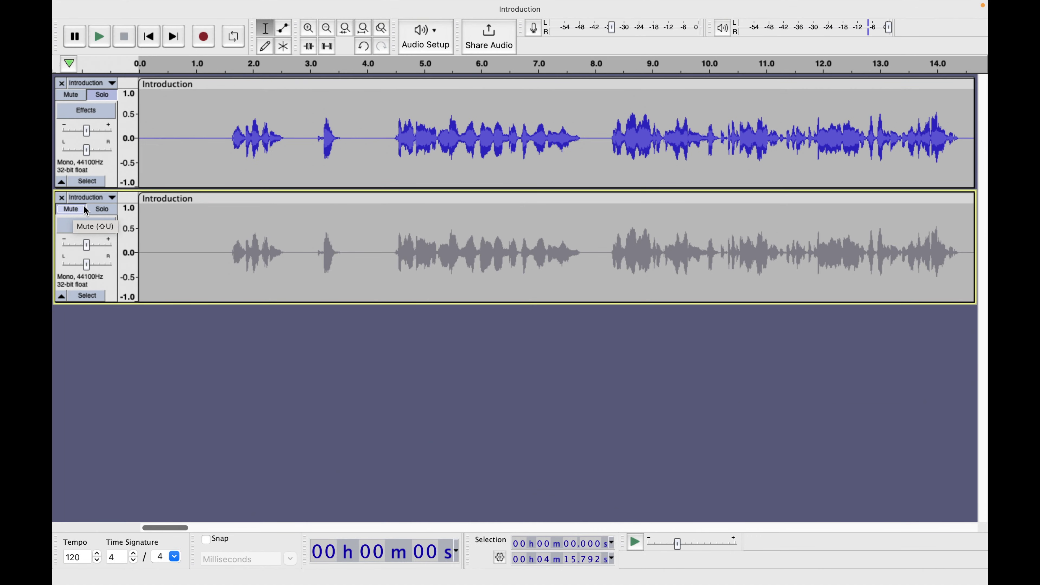
pyautogui.press('super+a')
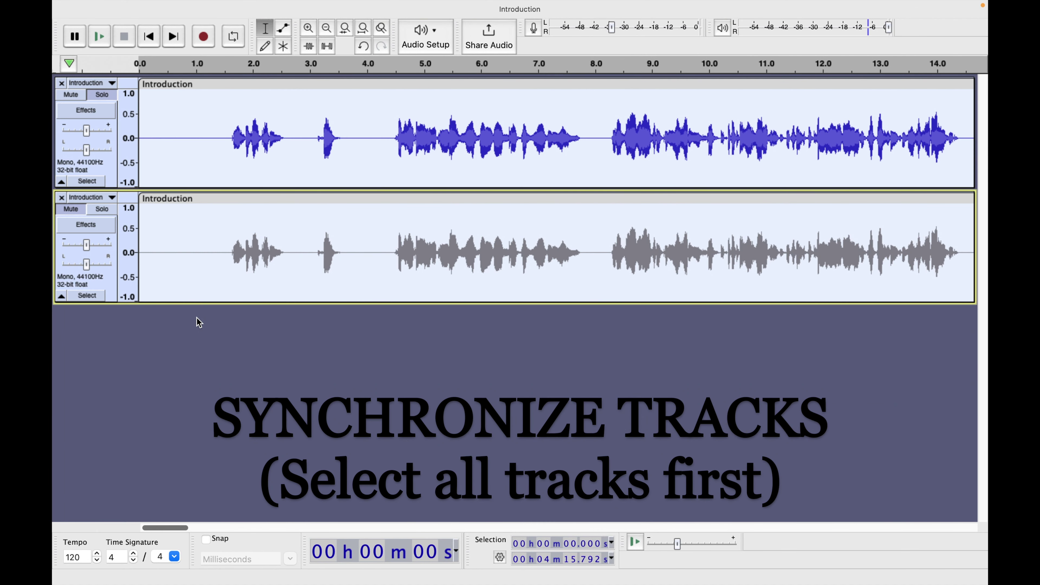
pyautogui.moveTo(172, 5)
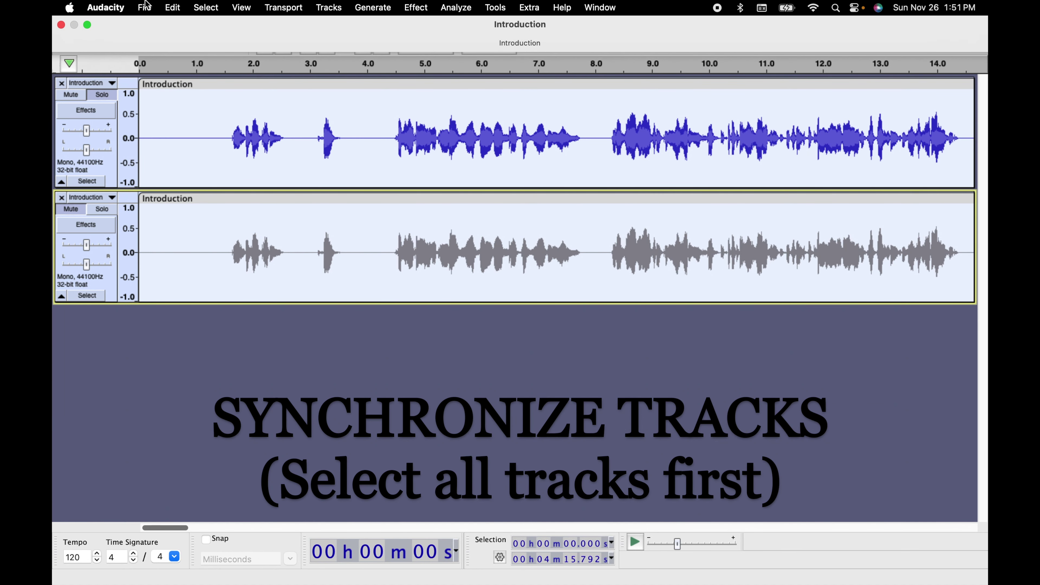
pyautogui.click(331, 7)
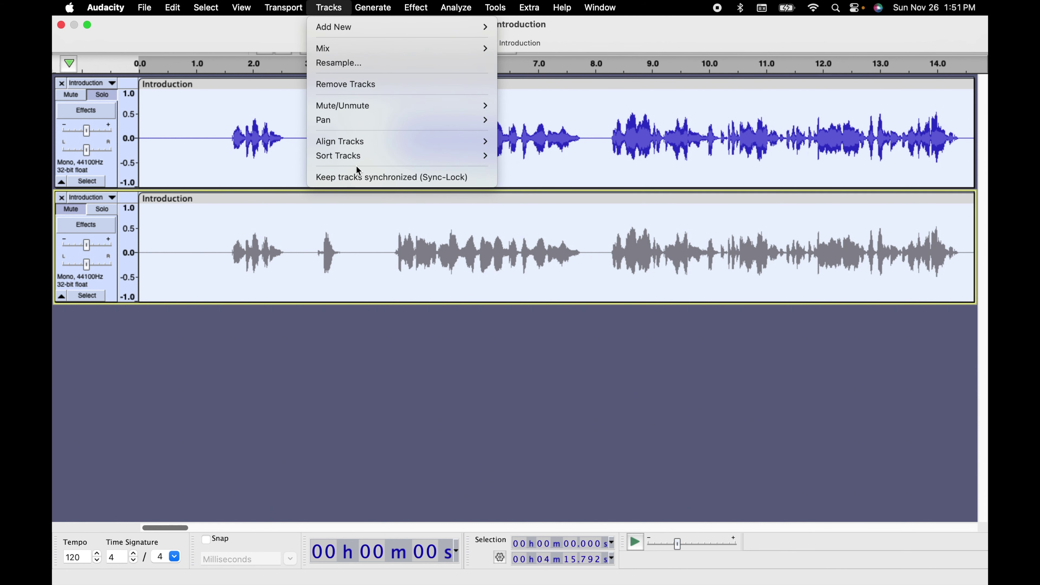
pyautogui.click(355, 175)
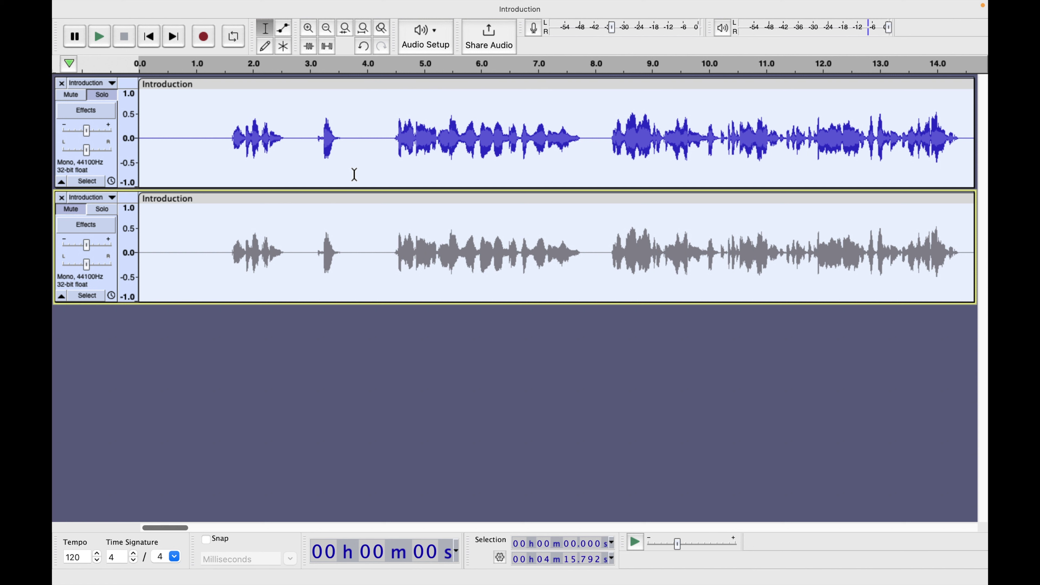
# Copy the silence from about 3.63 to 4.37 seconds in the upper Introduction track and paste it at about 1.05 seconds.
pyautogui.moveTo(345, 126); pyautogui.dragTo(387, 124)
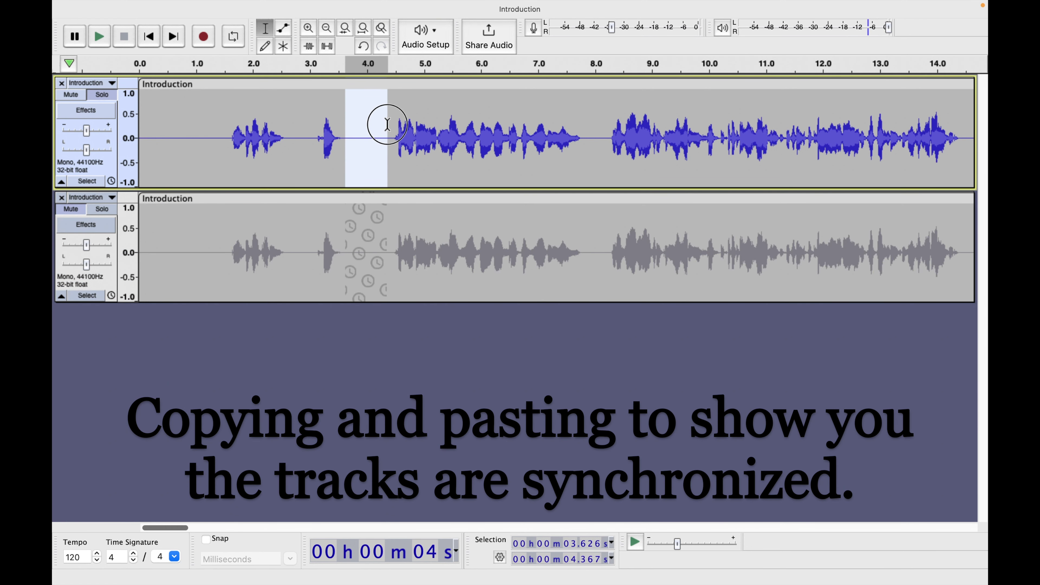
pyautogui.rightClick(365, 112)
pyautogui.click(375, 134)
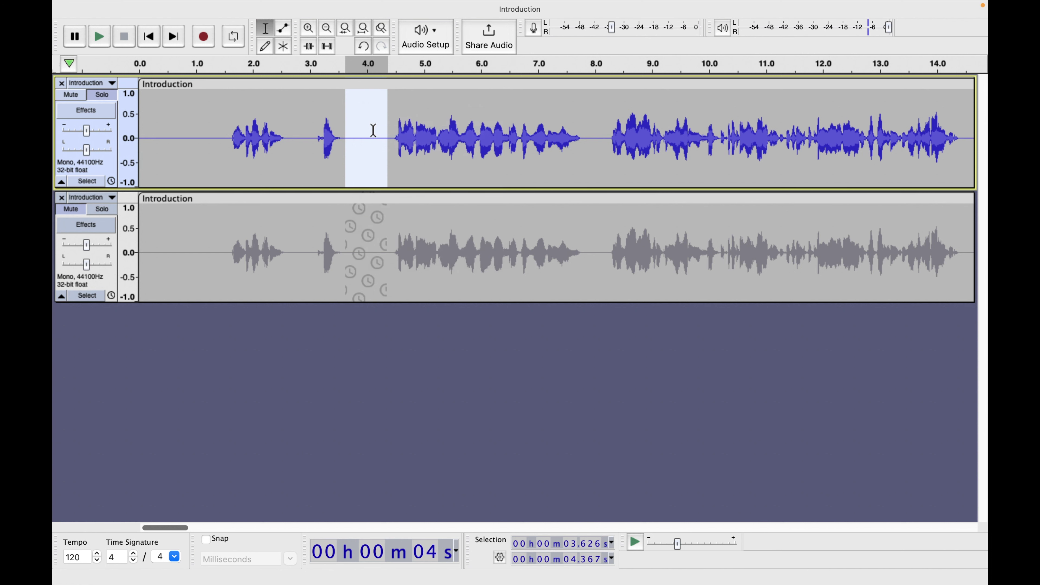
pyautogui.click(200, 125)
pyautogui.rightClick(200, 125)
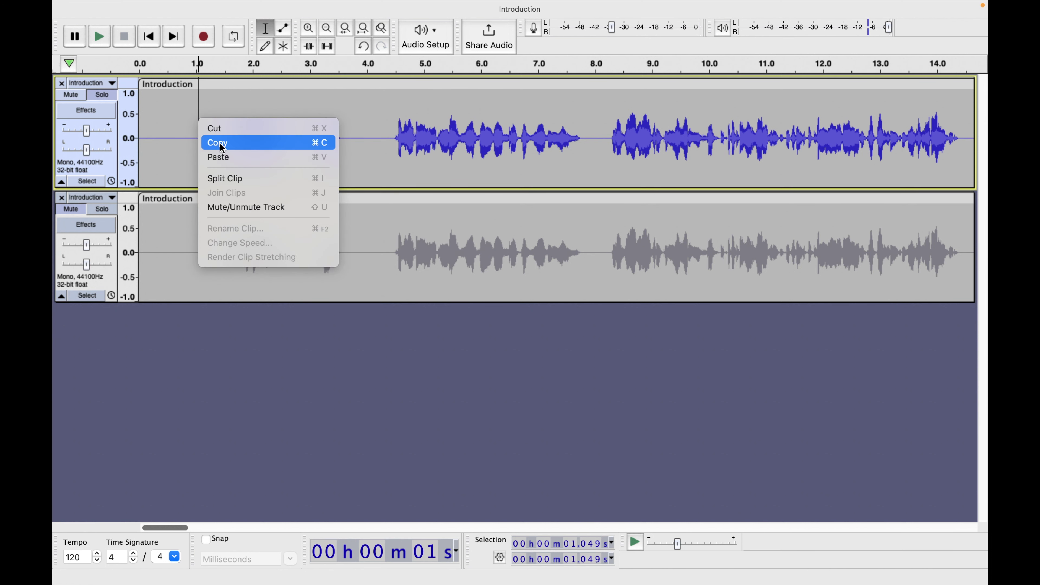
pyautogui.click(219, 158)
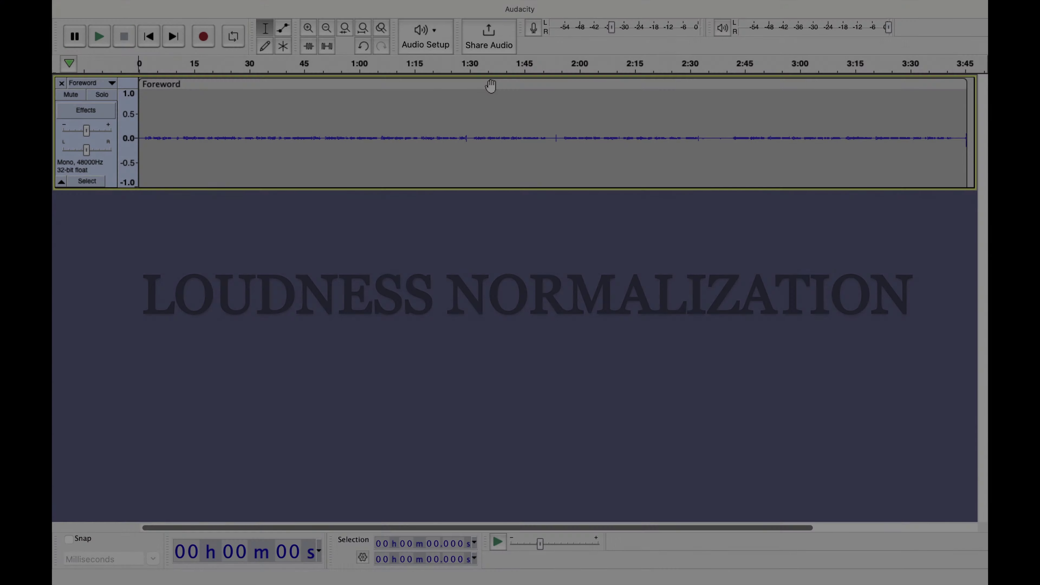
# Select the whole Foreword clip and apply Loudness Normalization, setting RMS to -20.0 dB with stereo channels normalized independently.
pyautogui.click(490, 85)
pyautogui.moveTo(409, 4)
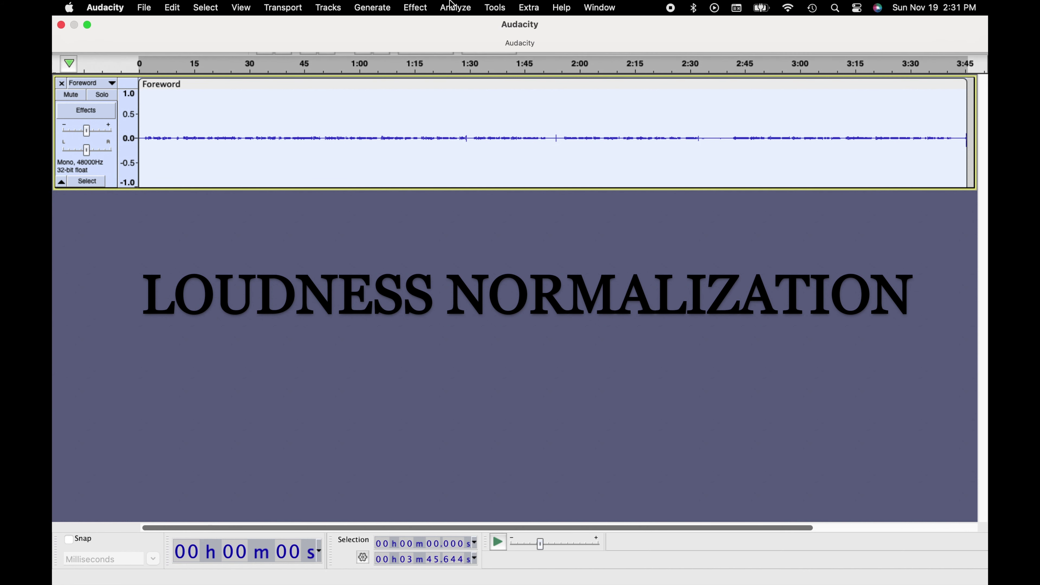
pyautogui.click(410, 9)
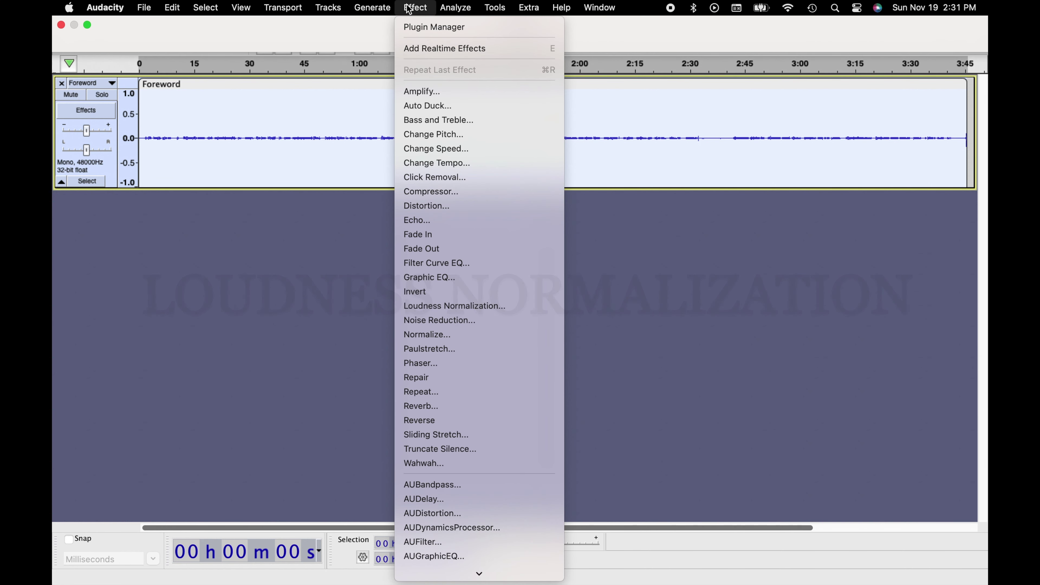
pyautogui.click(472, 308)
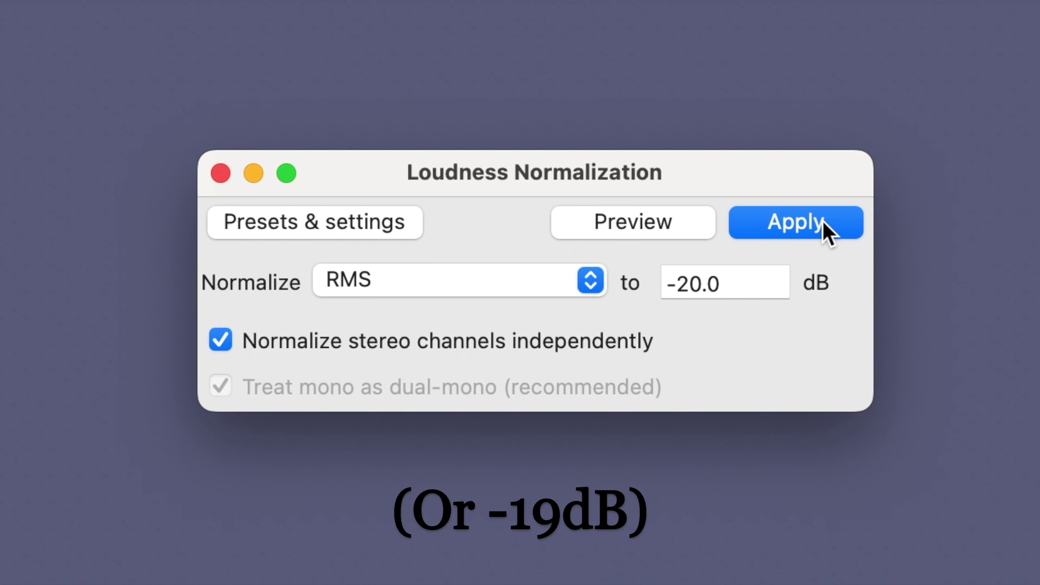
pyautogui.click(822, 230)
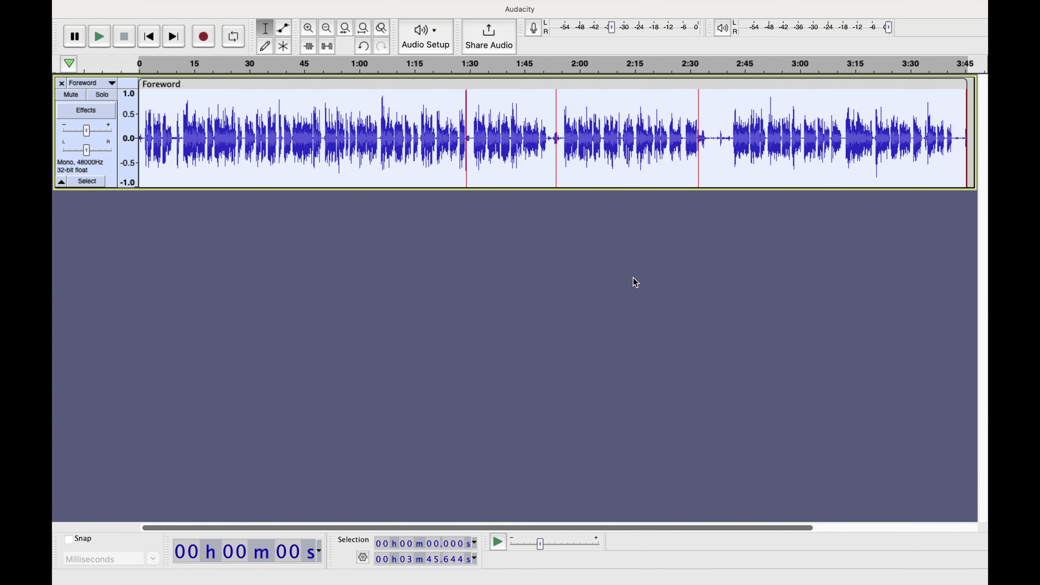
# Apply a Soft Limit Limiter to the Foreword clip with 2.50 dB input gains, -3.50 dB limit, 1.00 ms hold and no make-up gain.
pyautogui.click(414, 7)
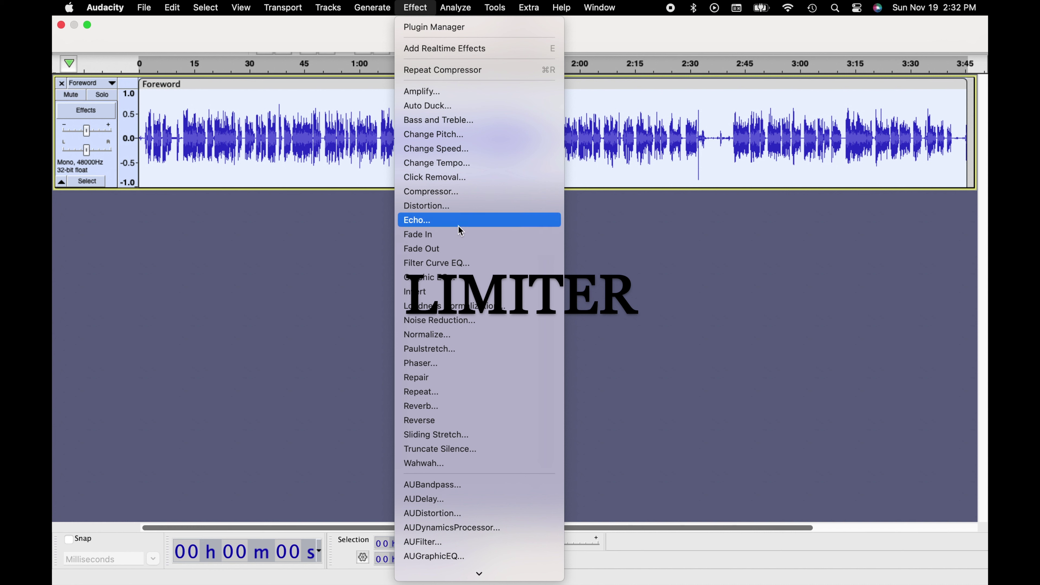
pyautogui.scroll(-10, 471, 458)
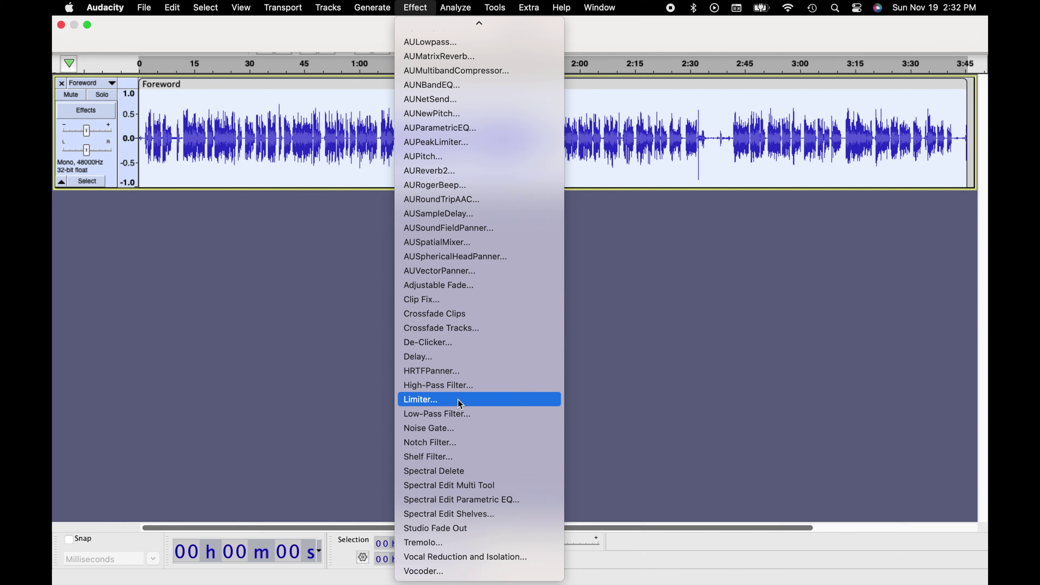
pyautogui.click(460, 404)
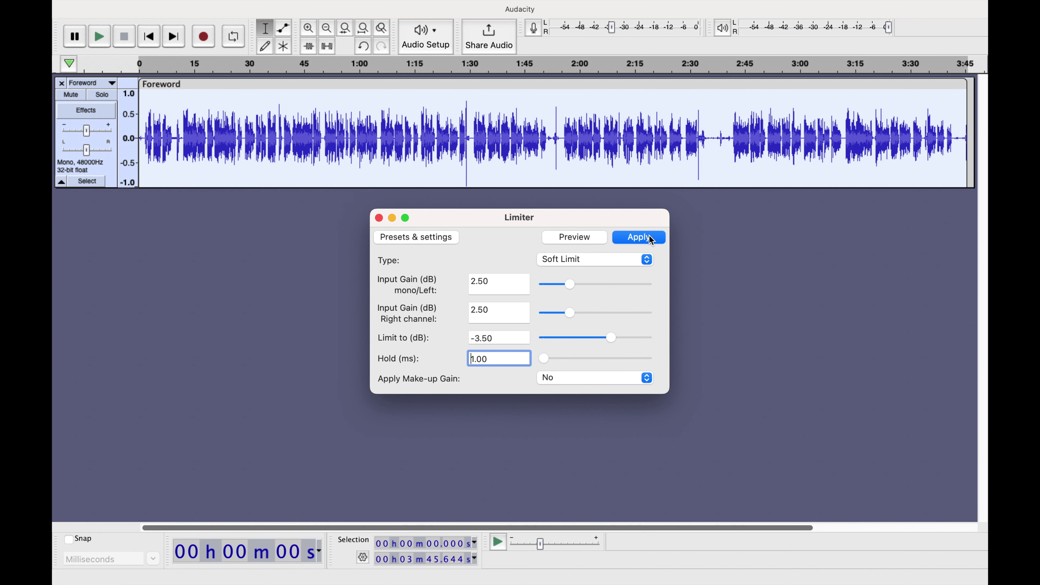
pyautogui.click(776, 178)
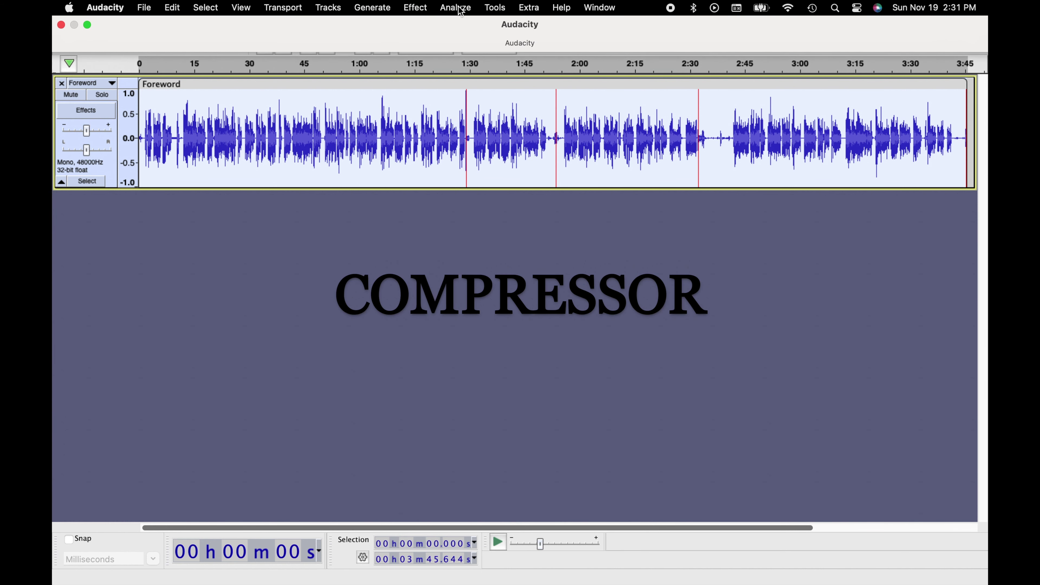
# Apply the Compressor to the Foreword clip with threshold -12 dB, noise floor -40 dB, ratio 5.1:1, attack 0.20 secs and release 1.0 secs.
pyautogui.click(416, 8)
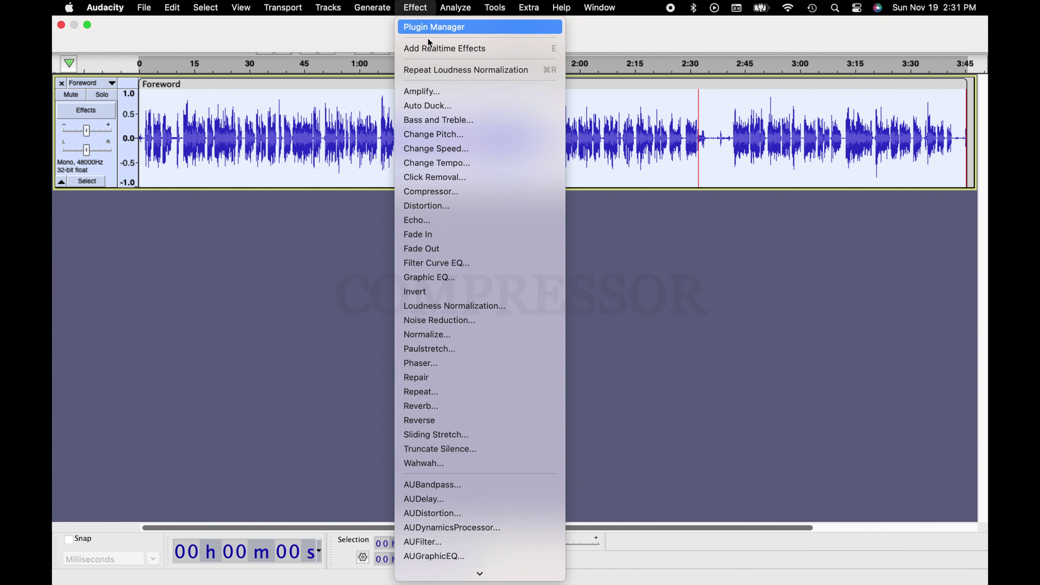
pyautogui.click(441, 192)
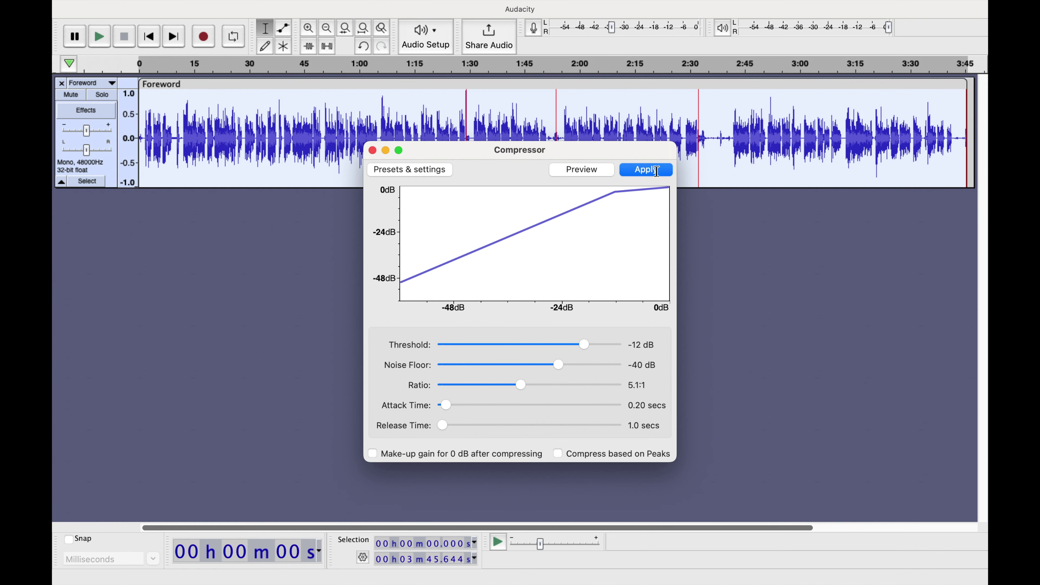
pyautogui.click(738, 105)
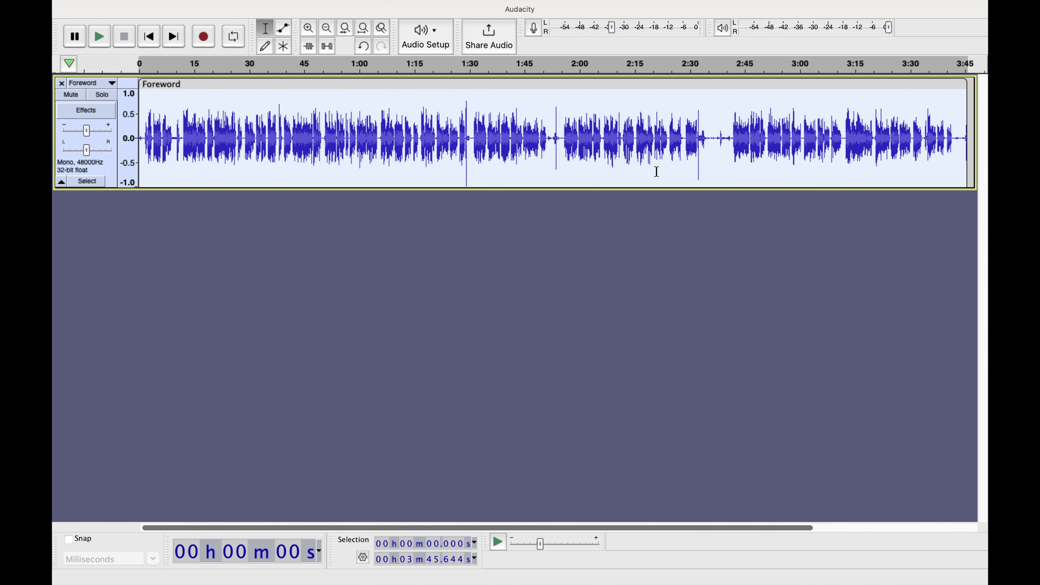
# Run ACX Check on the selected Foreword clip.
pyautogui.click(455, 7)
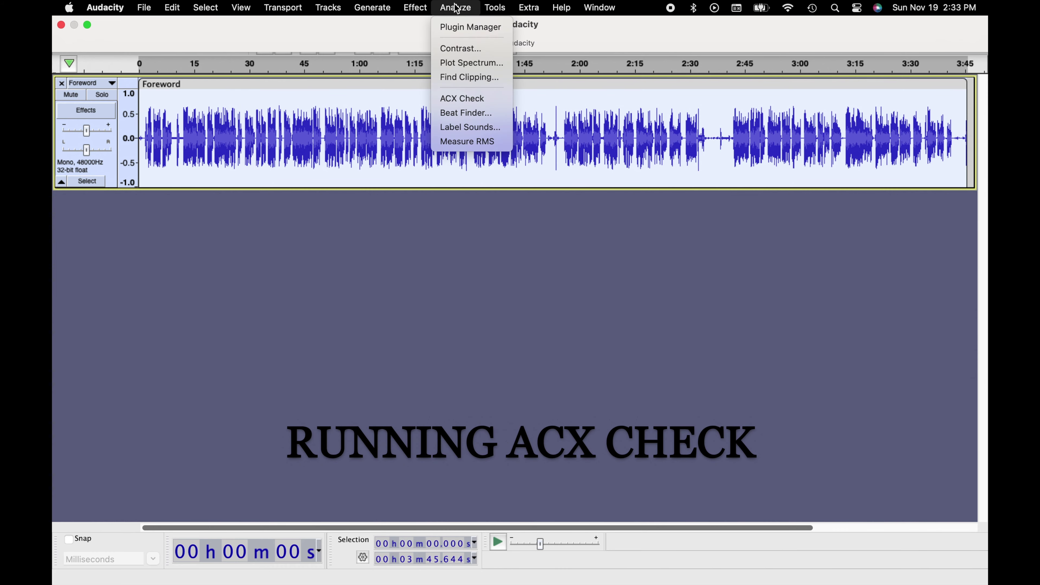
pyautogui.click(463, 102)
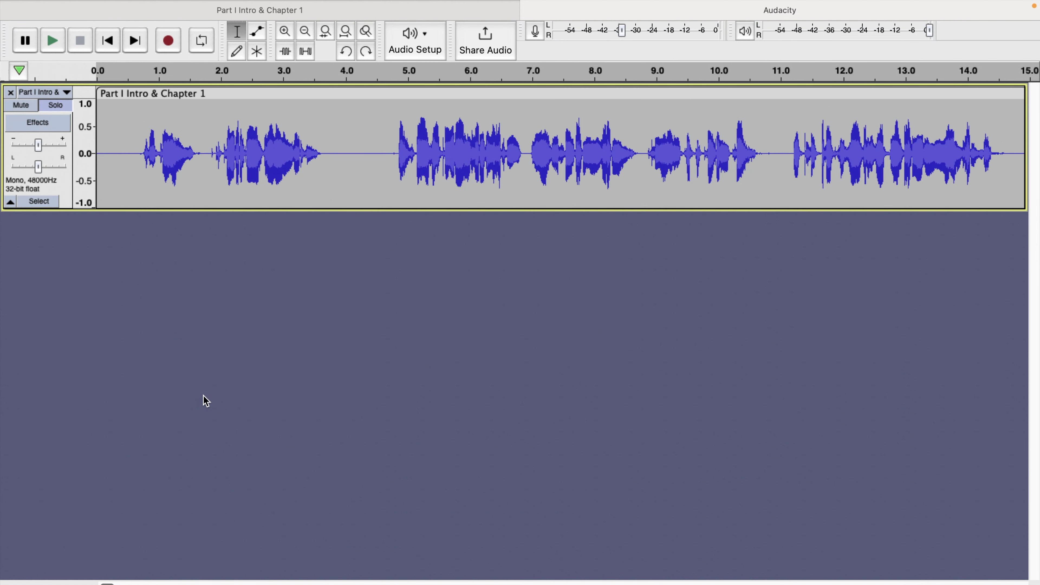
# Select the whole Part I Intro & Chapter 1 track and resample it to 44100 Hz.
pyautogui.hotkey('ctrl', 'a')
pyautogui.moveTo(229, 5)
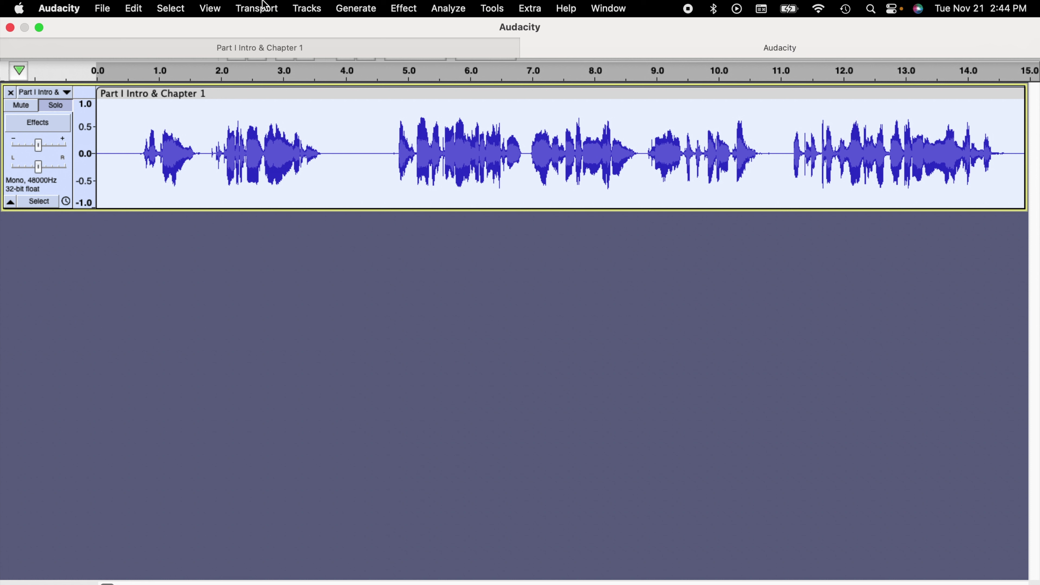
pyautogui.click(318, 6)
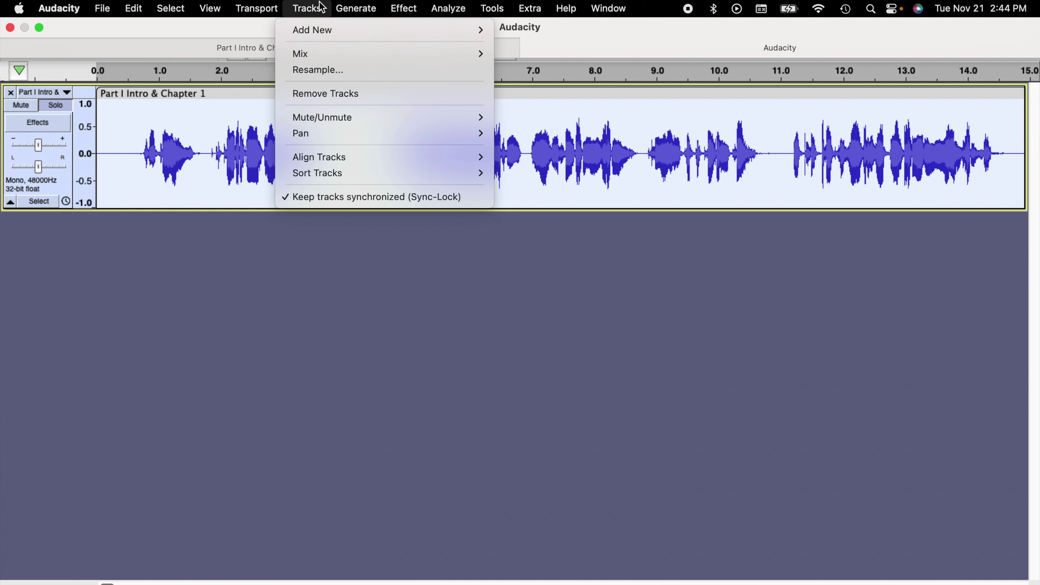
pyautogui.click(304, 75)
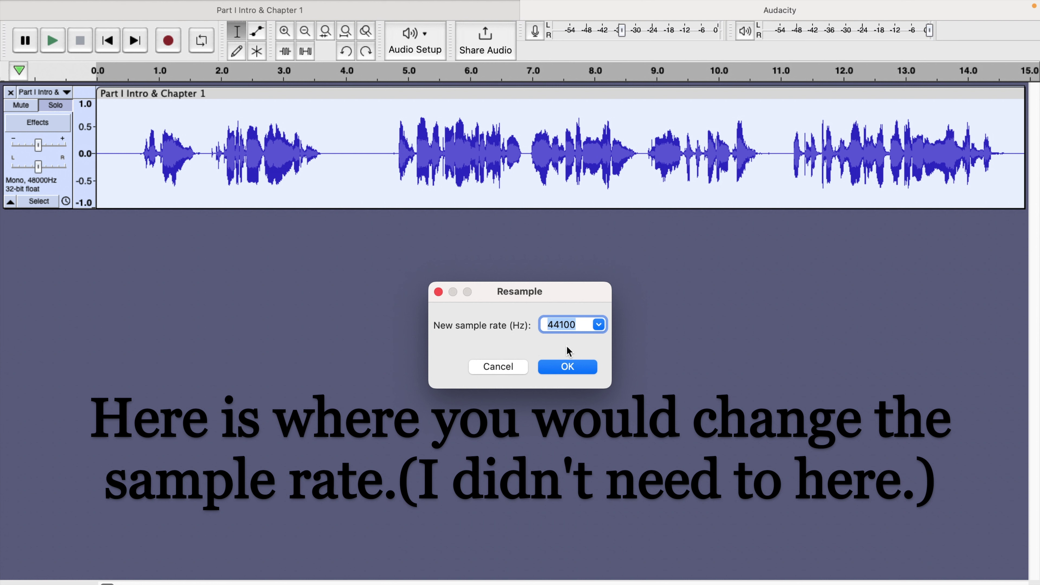
pyautogui.click(571, 368)
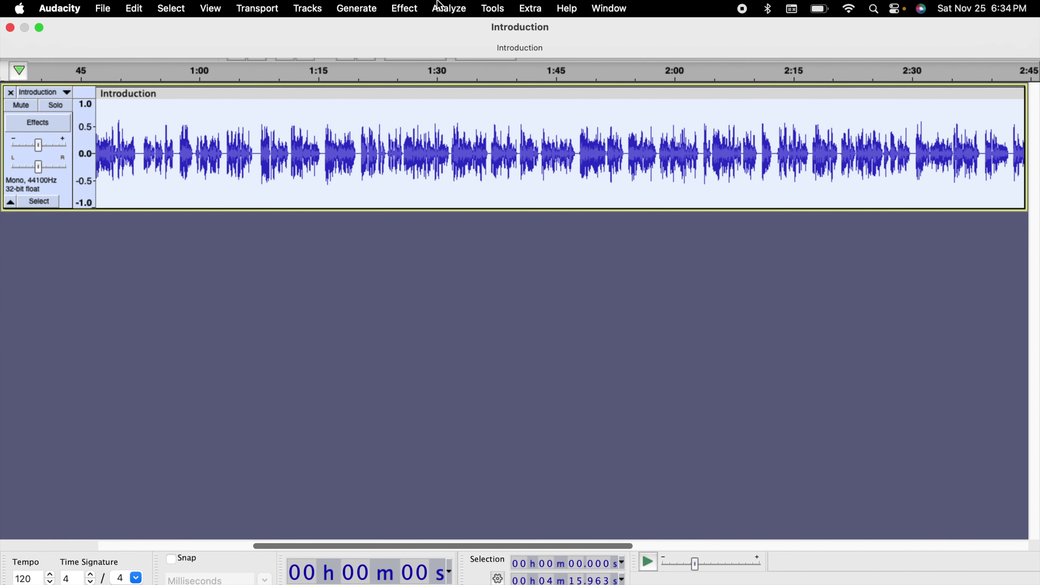
# Run ACX Check on the whole Introduction track and dismiss the report.
pyautogui.click(440, 5)
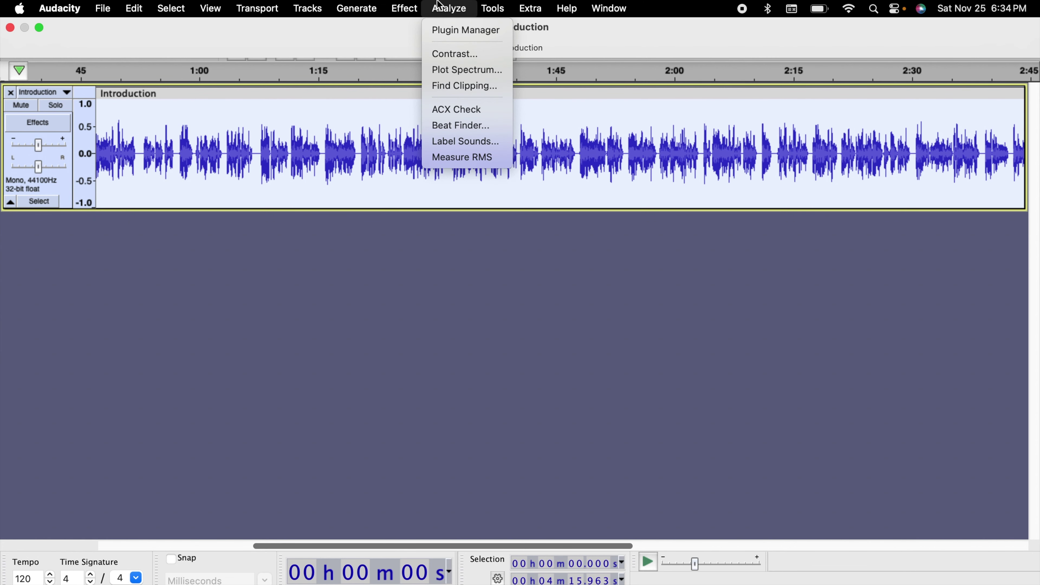
pyautogui.click(458, 109)
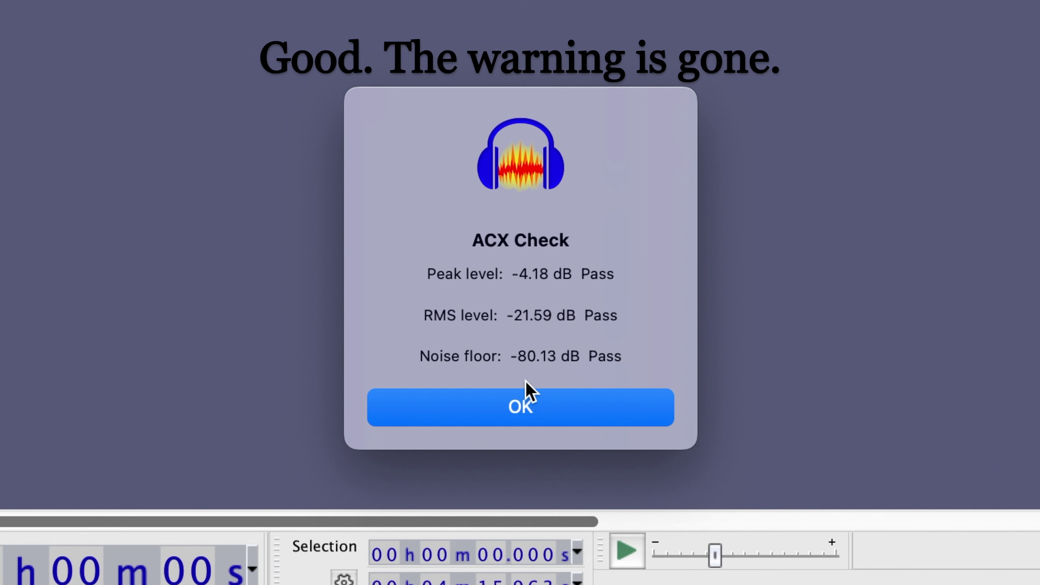
pyautogui.click(523, 408)
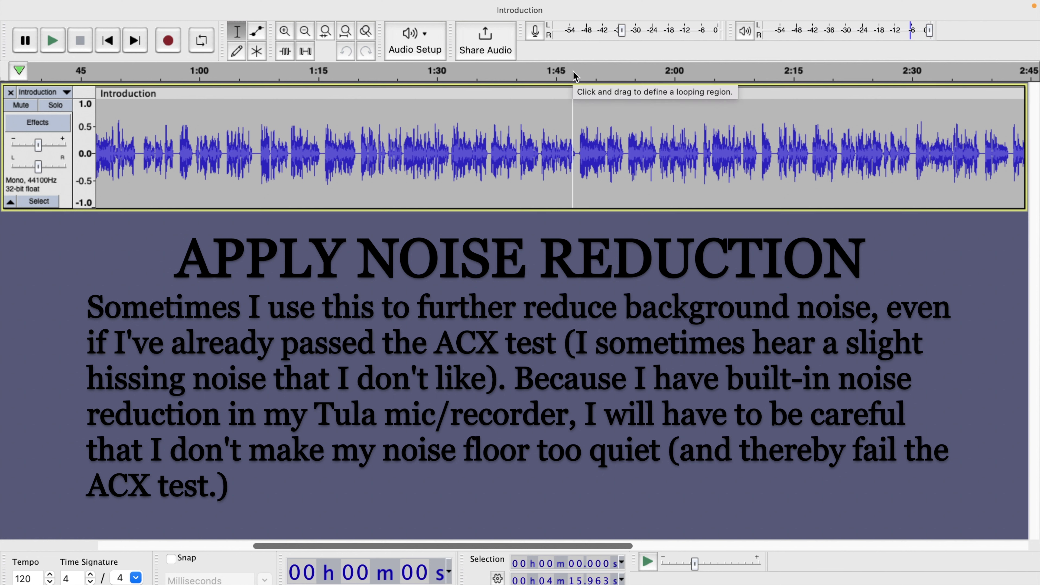
pyautogui.press('super+a')
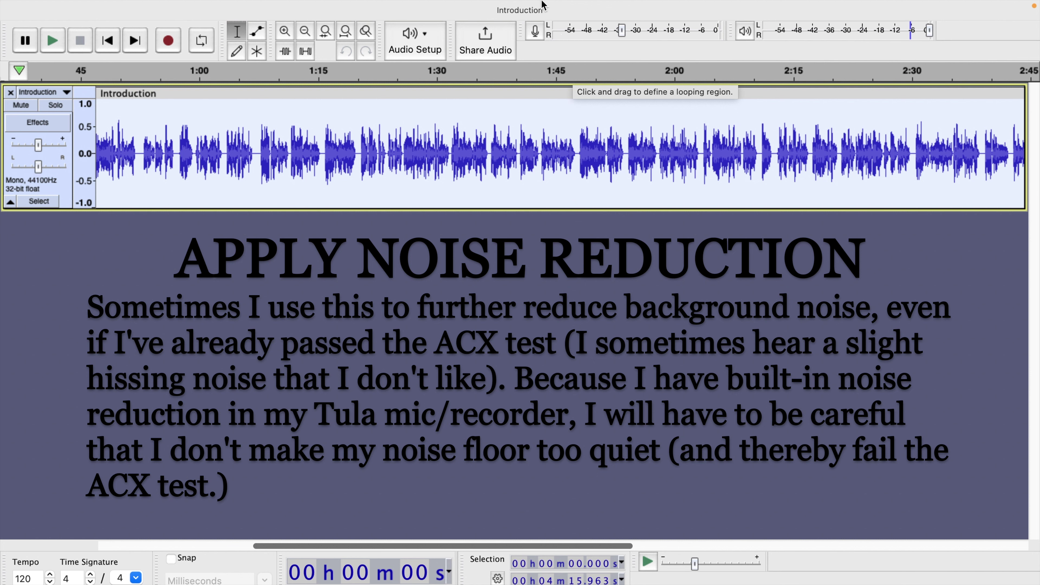
pyautogui.moveTo(490, 4)
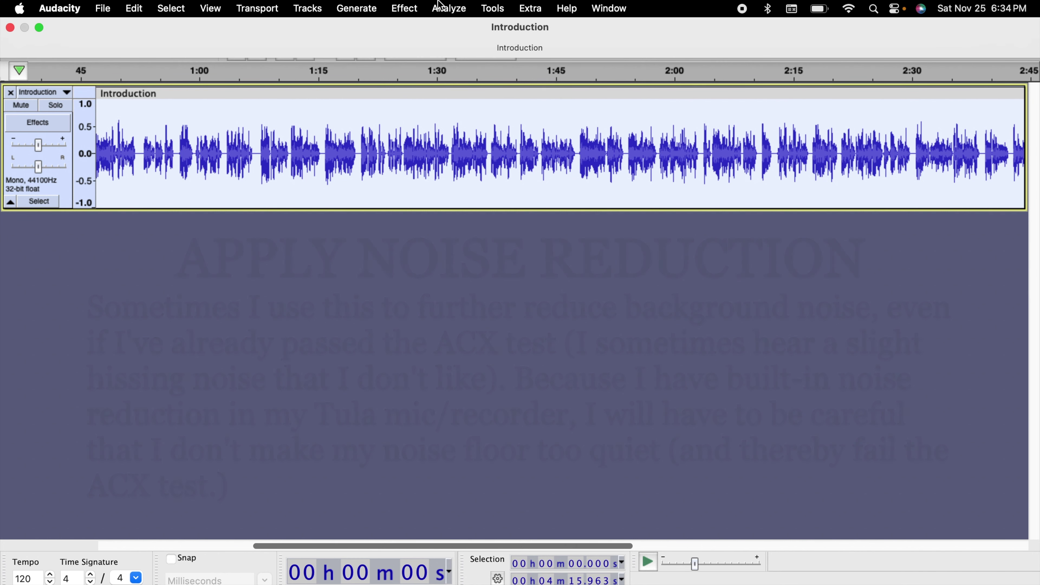
pyautogui.click(403, 8)
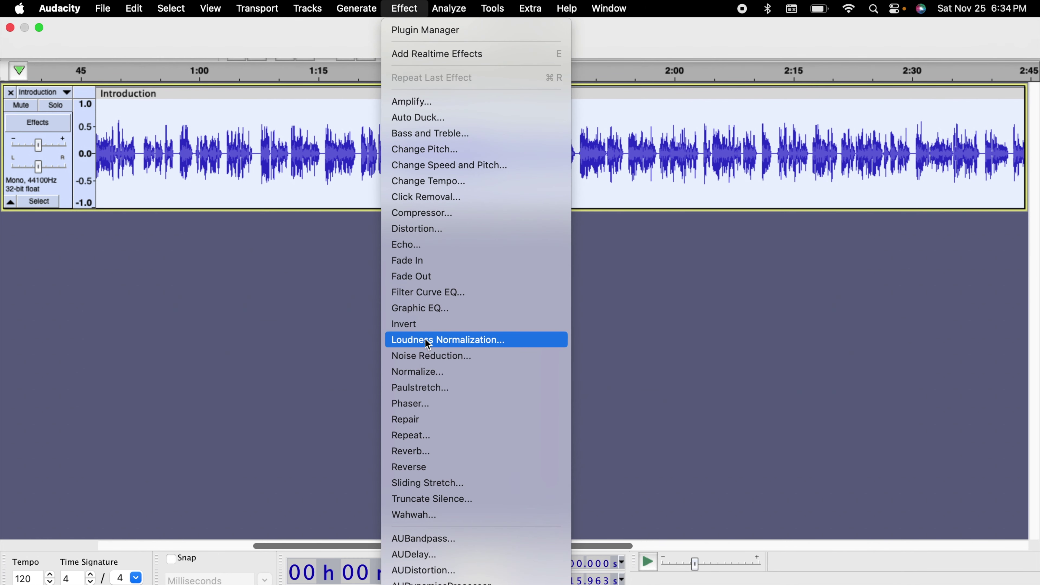
pyautogui.click(430, 357)
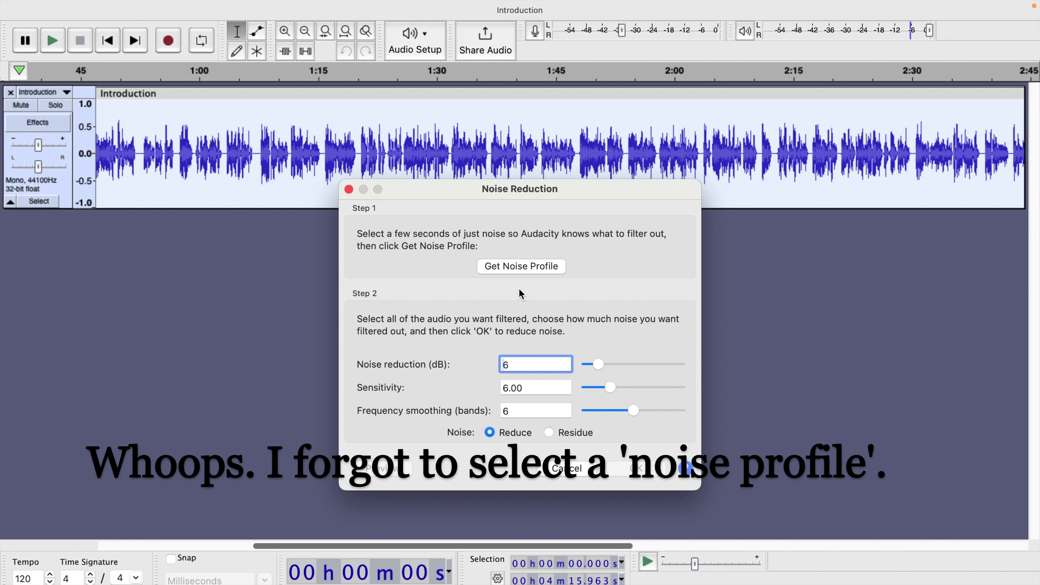
pyautogui.click(575, 471)
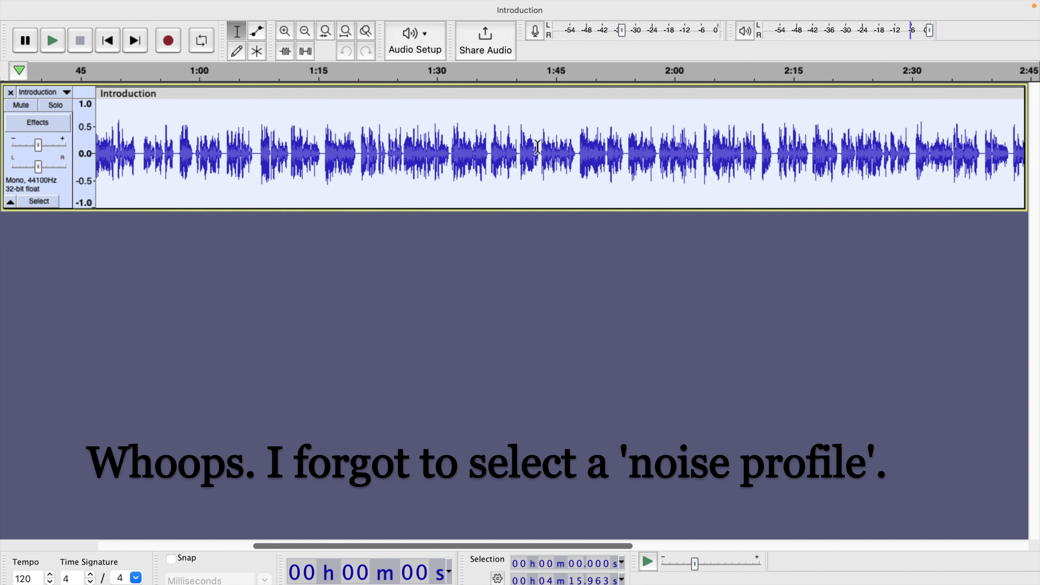
# Listen to the Introduction background between about 1:47.5 and 1:48.1 and delete the short stray sound at about 1:48.04.
pyautogui.click(284, 33)
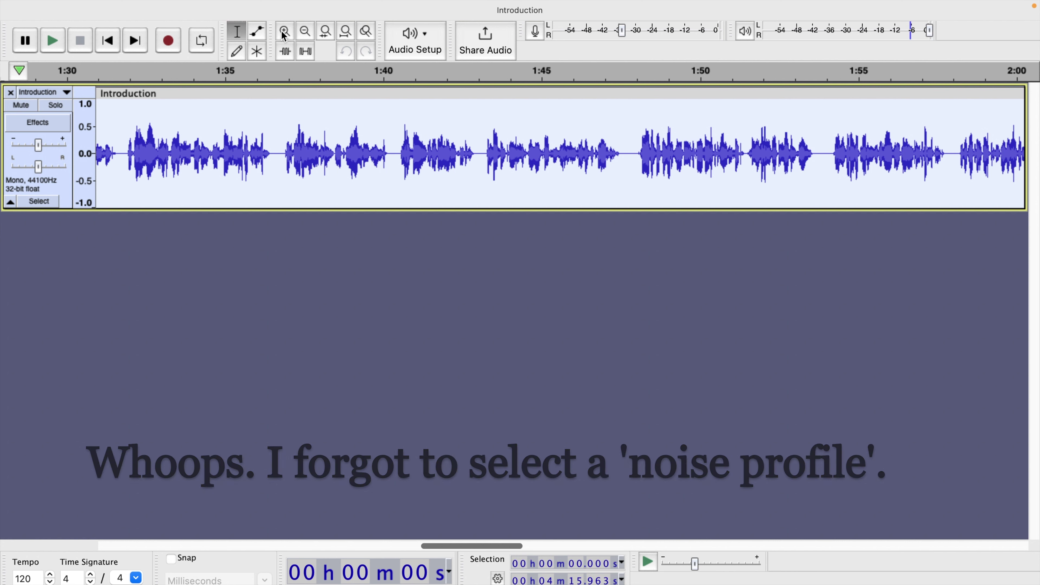
pyautogui.click(284, 33)
pyautogui.moveTo(680, 153); pyautogui.dragTo(715, 158)
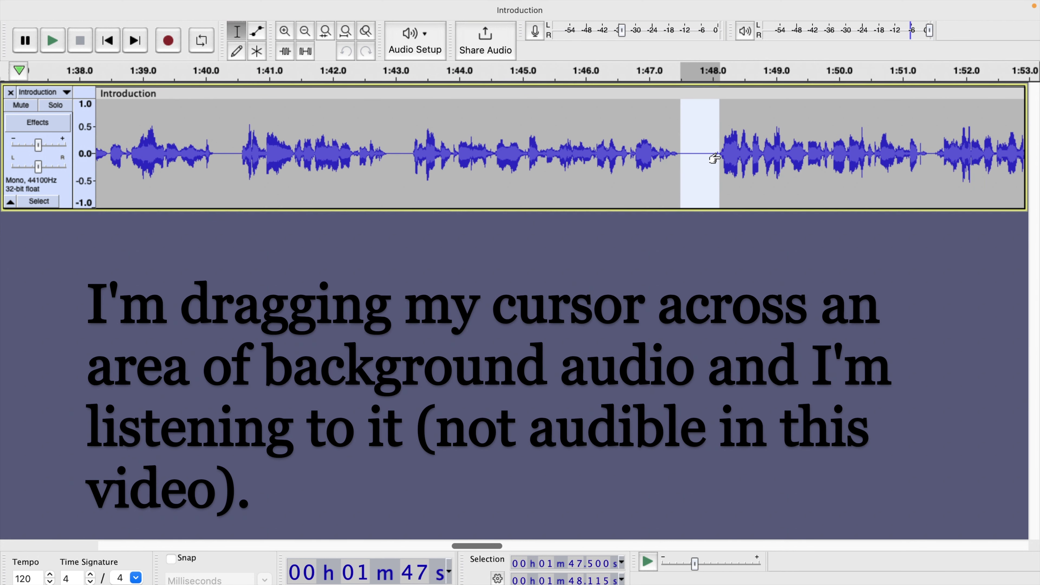
pyautogui.press('space')
pyautogui.click(709, 155)
pyautogui.moveTo(714, 156); pyautogui.dragTo(720, 155)
pyautogui.press('space')
pyautogui.press('Delete')
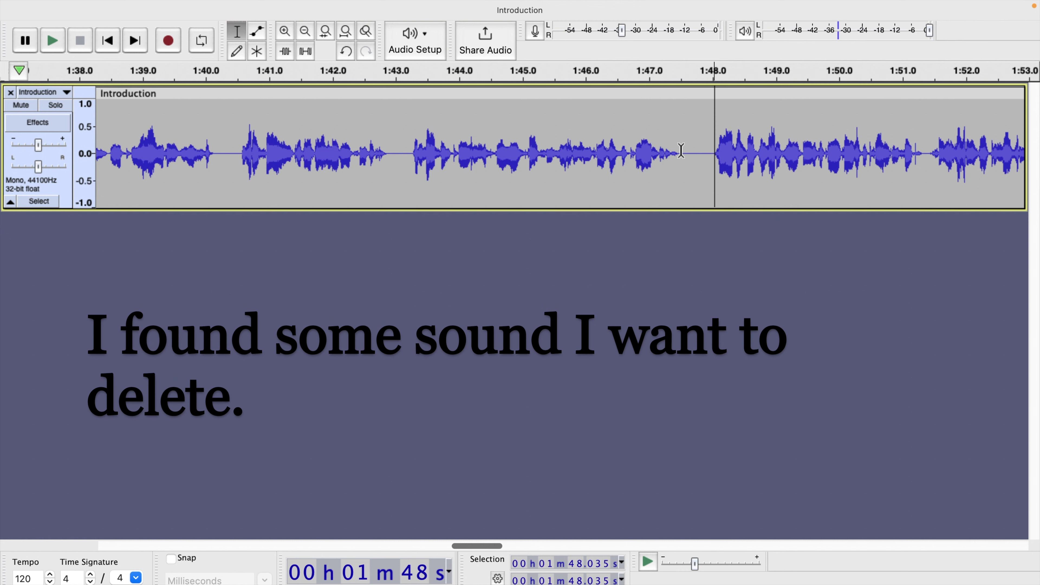
# Select the Introduction background from about 1:47.48 to 1:48.00, listen to it, and capture it as the Noise Reduction profile.
pyautogui.moveTo(679, 151); pyautogui.dragTo(712, 155)
pyautogui.press('space')
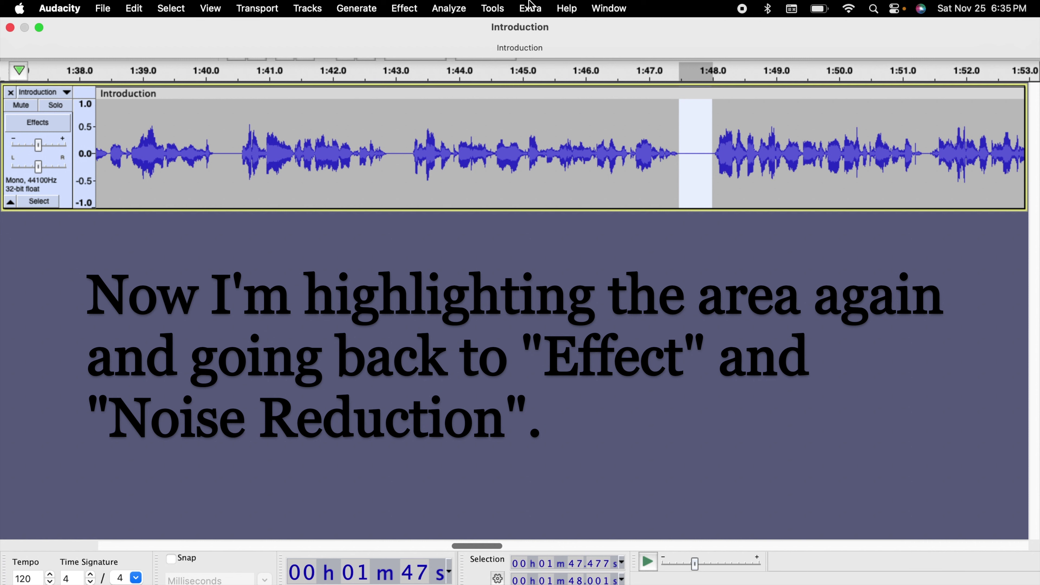
pyautogui.click(405, 9)
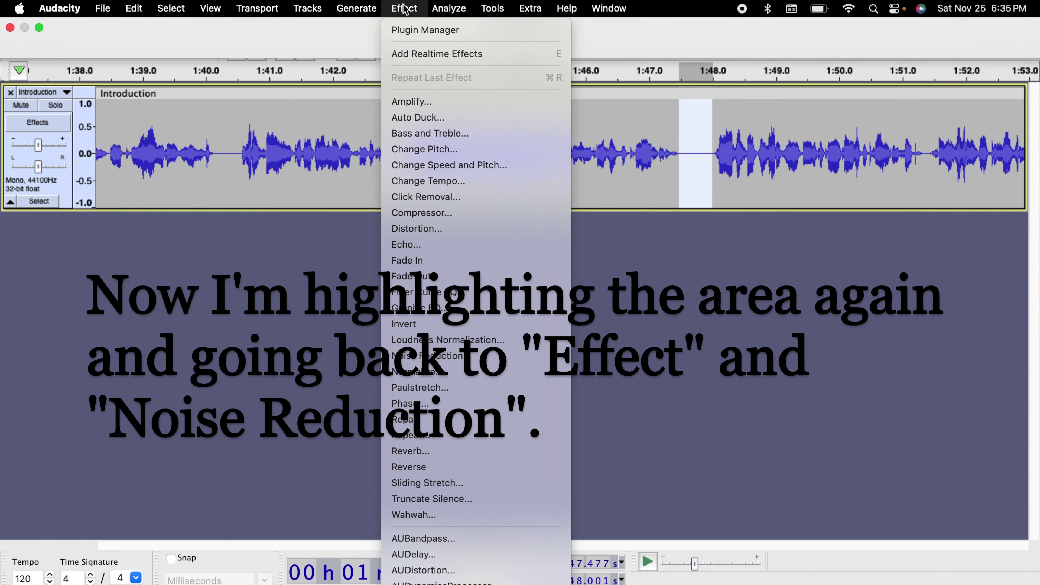
pyautogui.click(450, 358)
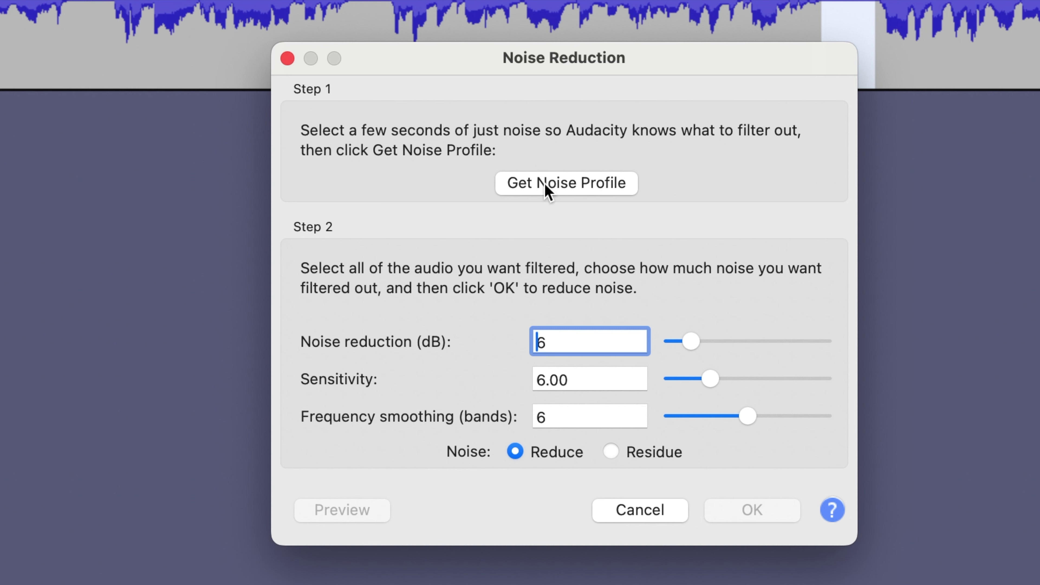
pyautogui.click(547, 184)
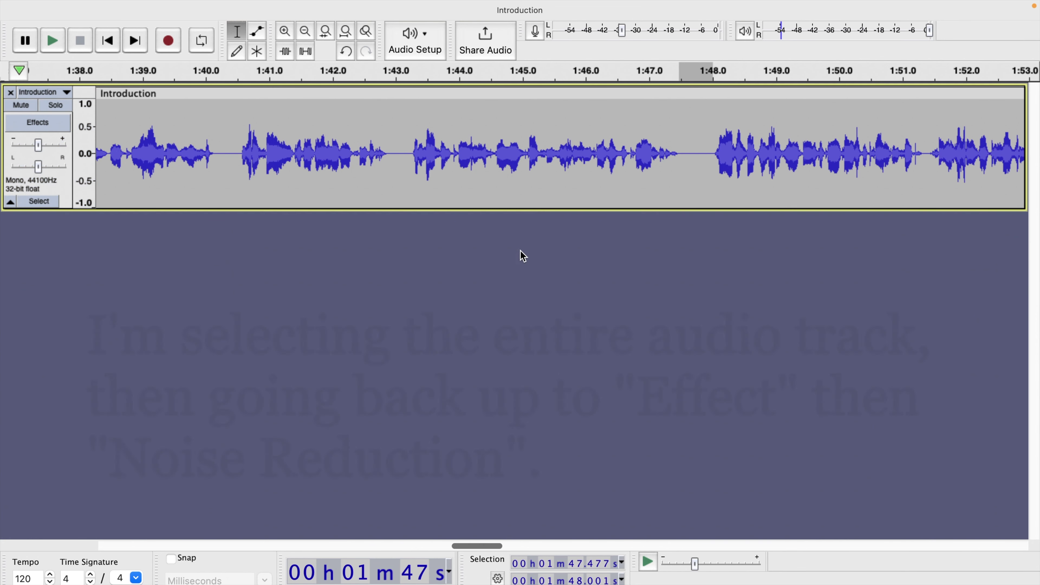
# Apply Noise Reduction to the whole Introduction track with 1 dB reduction, sensitivity 6.00 and frequency smoothing of 6 bands.
pyautogui.press('super+a')
pyautogui.moveTo(500, 4)
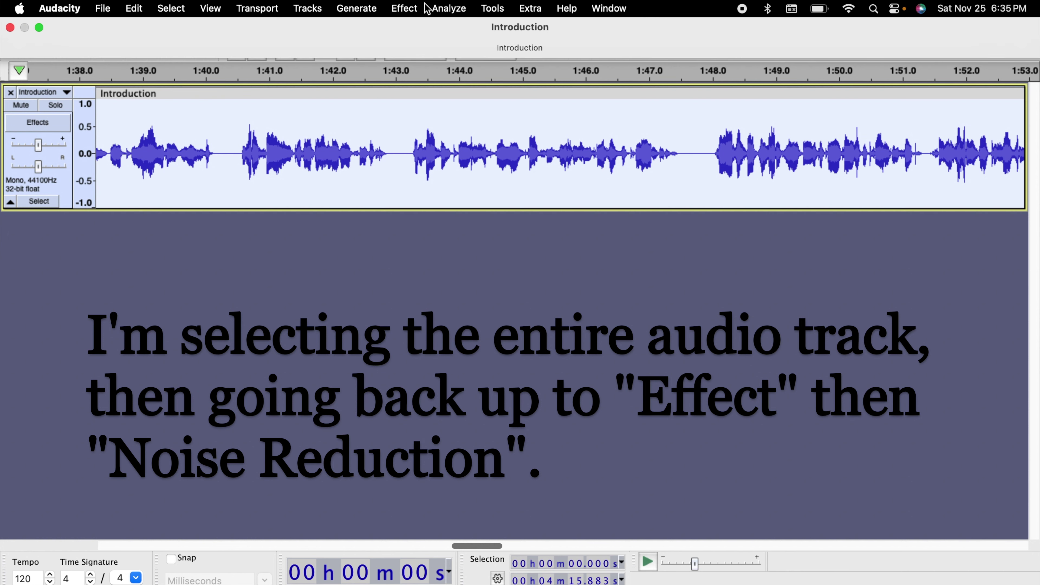
pyautogui.click(403, 7)
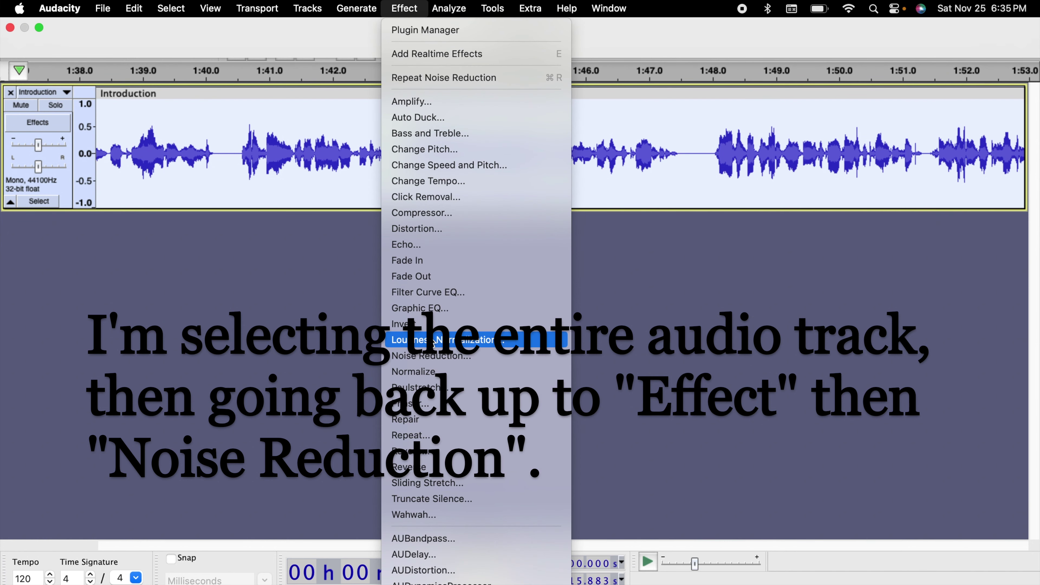
pyautogui.click(429, 355)
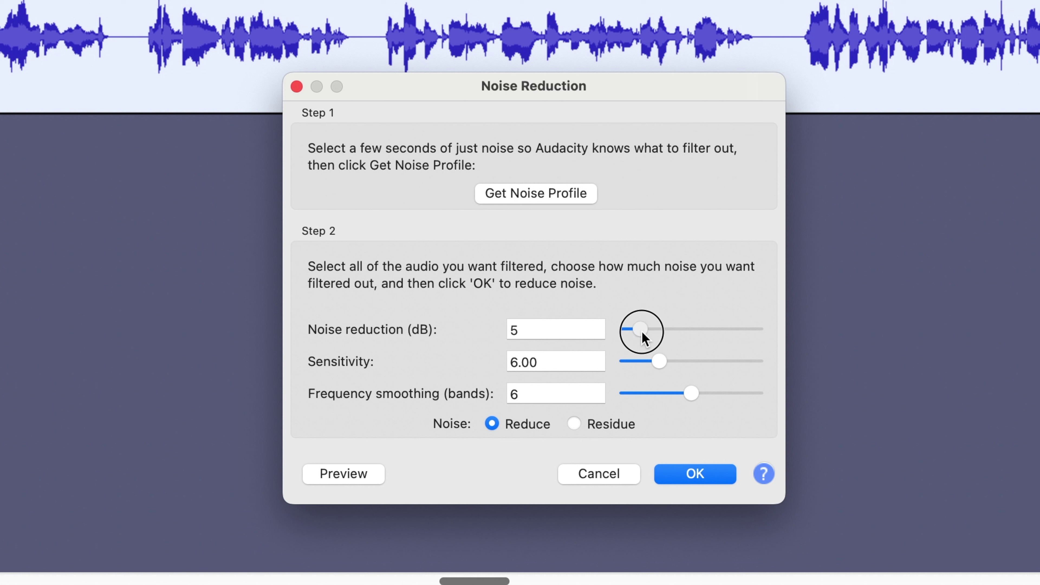
pyautogui.moveTo(642, 331); pyautogui.dragTo(631, 332)
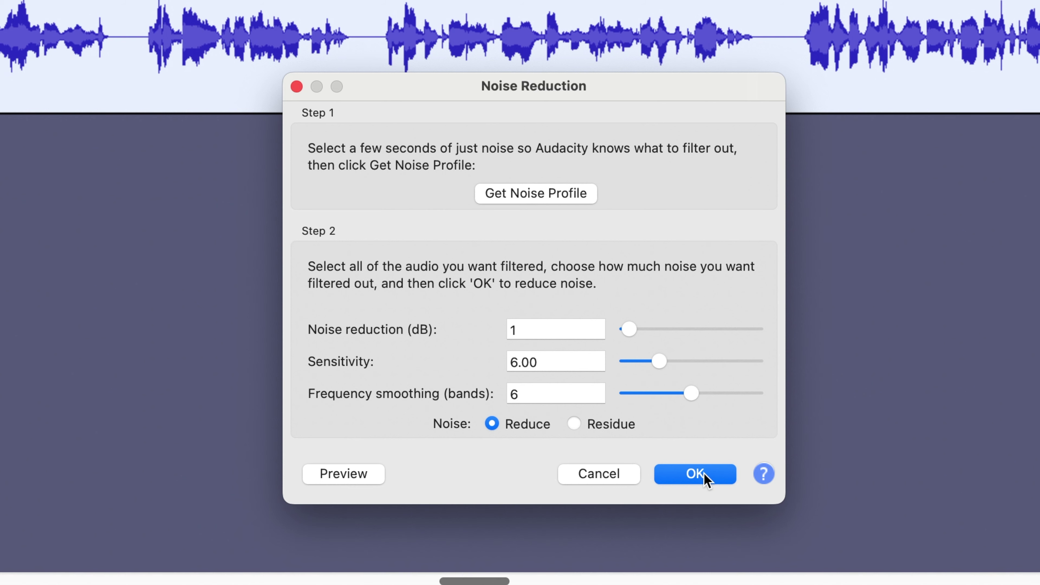
pyautogui.click(696, 474)
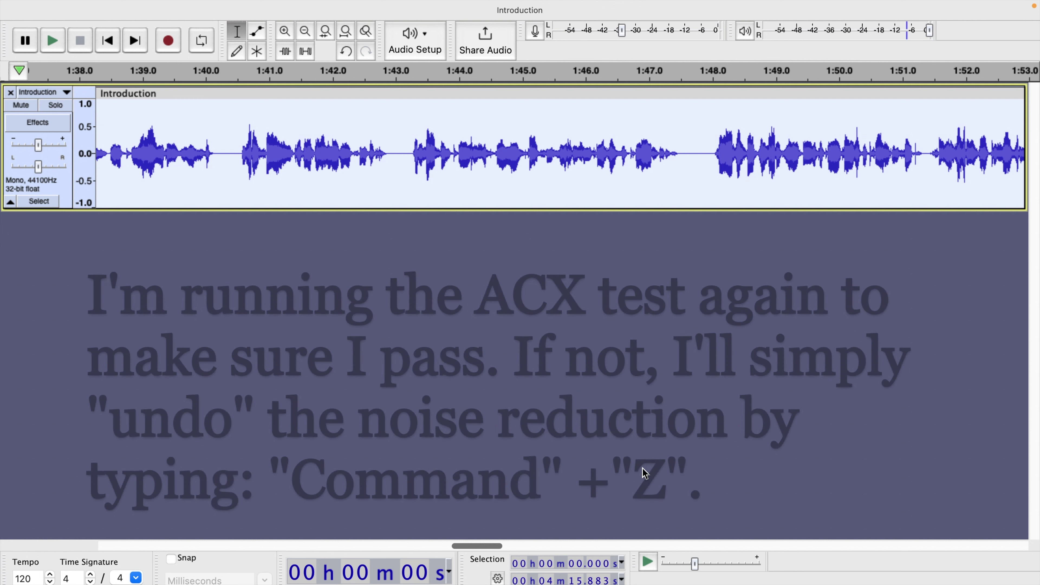
# Run ACX Check again on the noise-reduced Introduction track.
pyautogui.moveTo(451, 7)
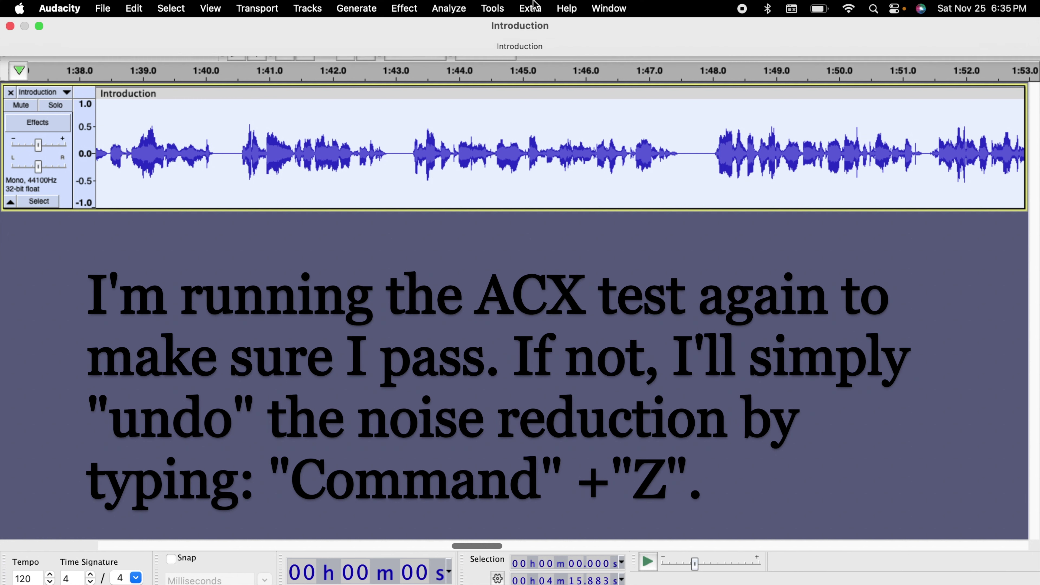
pyautogui.click(450, 8)
pyautogui.click(463, 110)
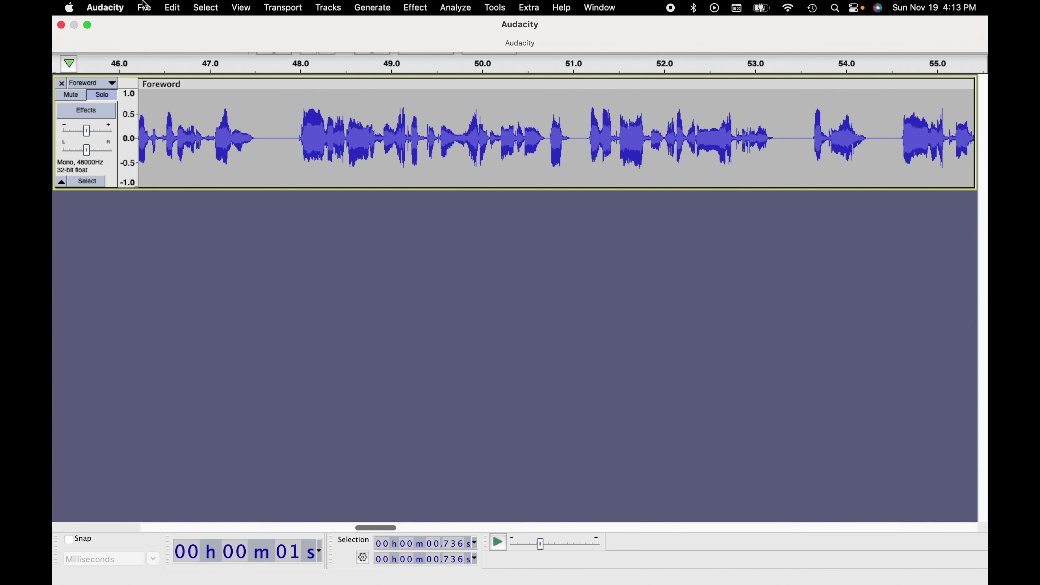
# Set up the Foreword's MP3 export as Title and Foreword on the Desktop, constant 192 kbps and forced mono, and proceed to the metadata tags.
pyautogui.click(144, 6)
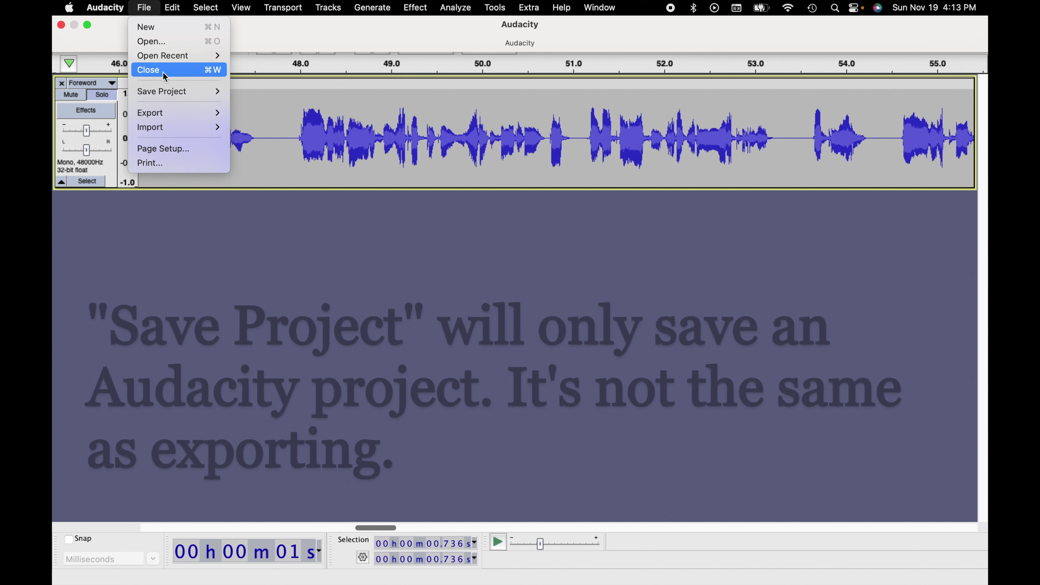
pyautogui.moveTo(167, 92)
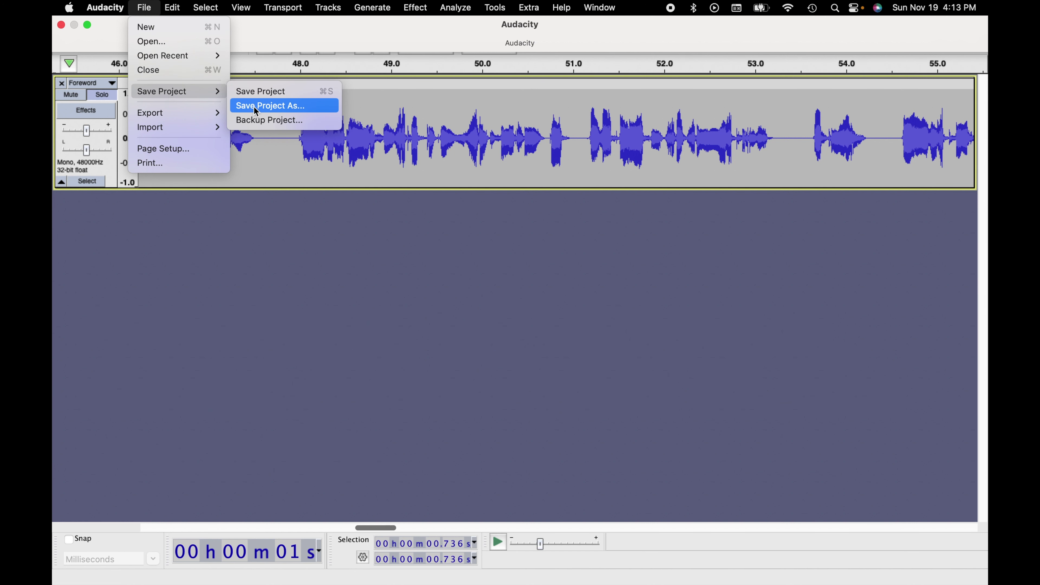
pyautogui.moveTo(175, 116)
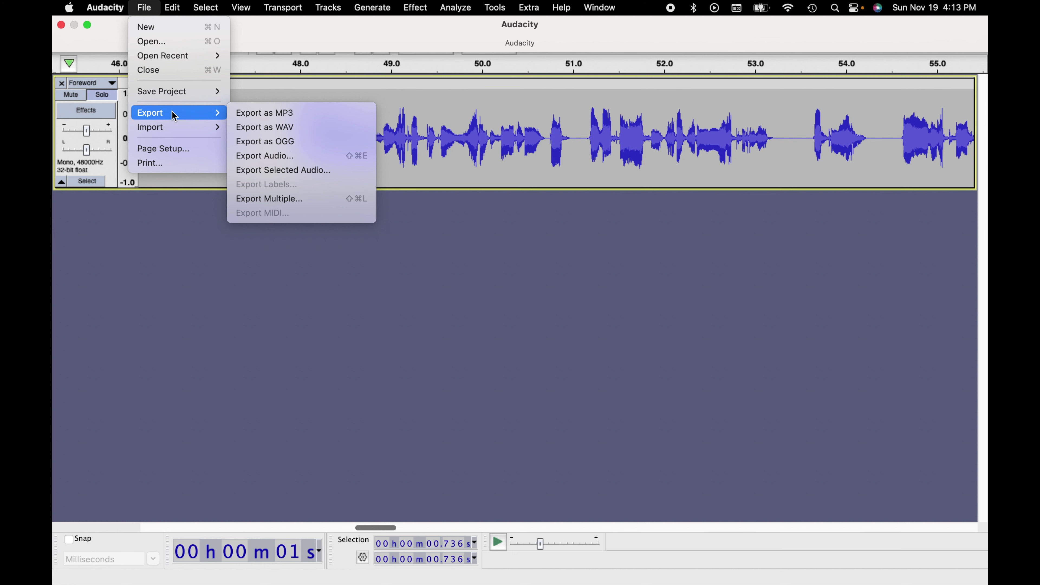
pyautogui.click(252, 117)
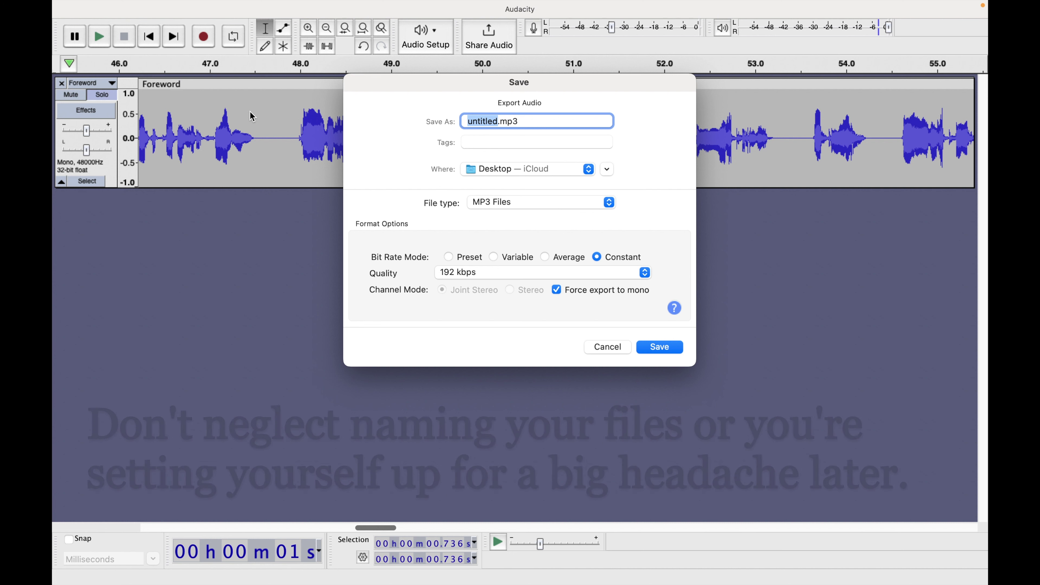
pyautogui.write('Title ')
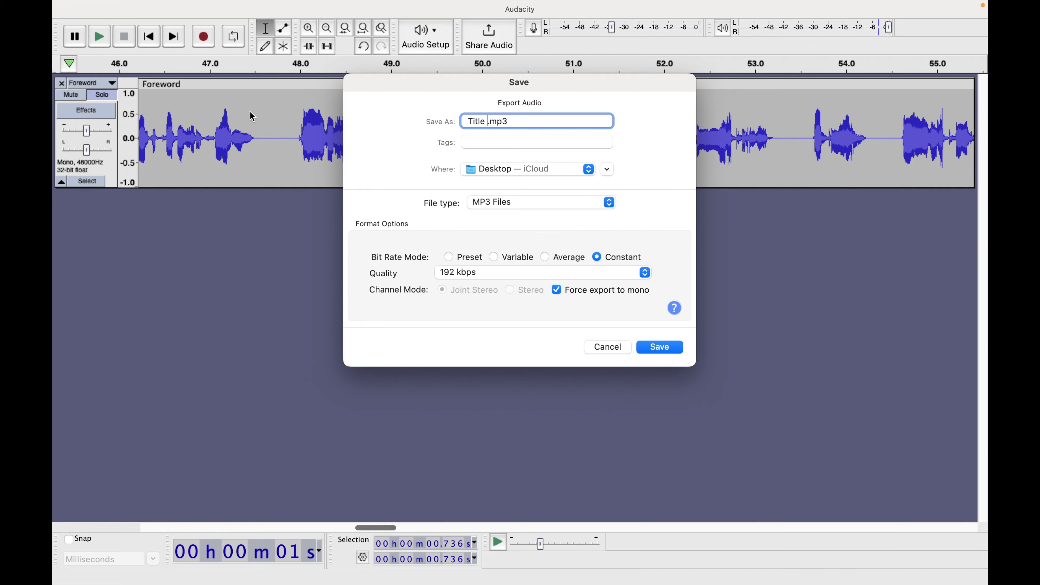
pyautogui.write('and Foreword')
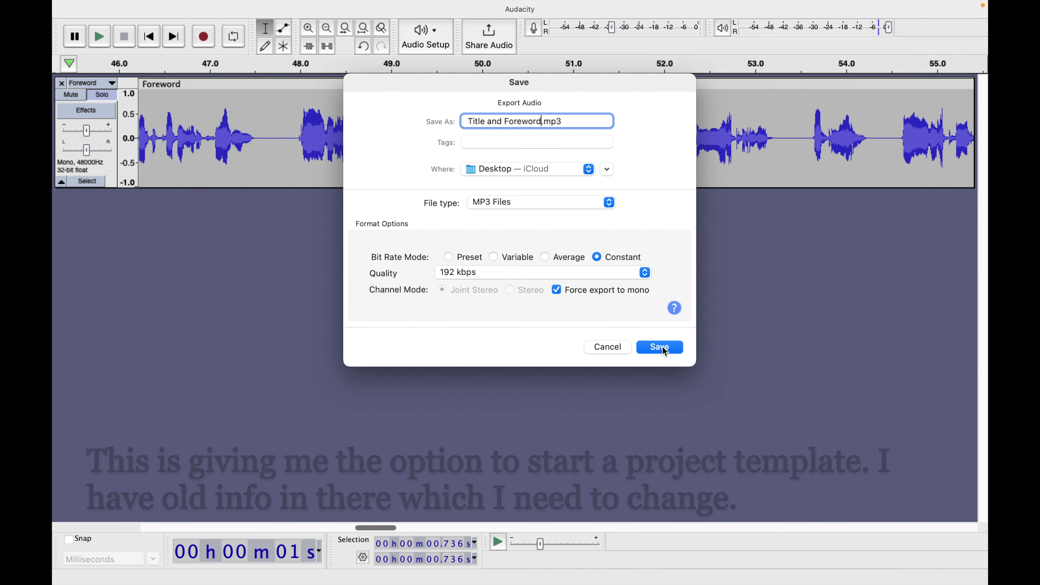
pyautogui.click(721, 481)
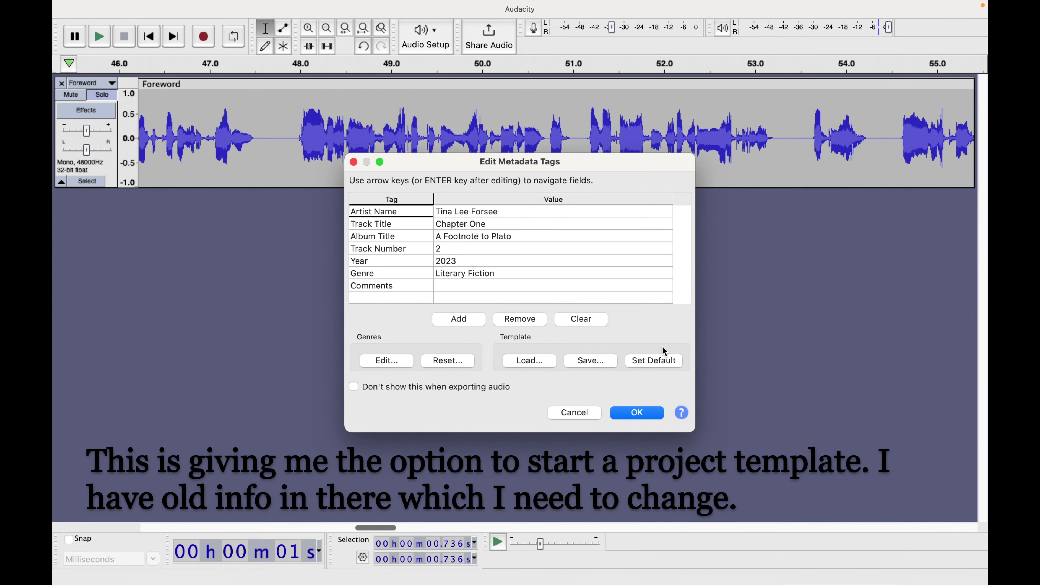
# Set the metadata track title to Foreword and the album title to Truth and Generosity.
pyautogui.click(493, 222)
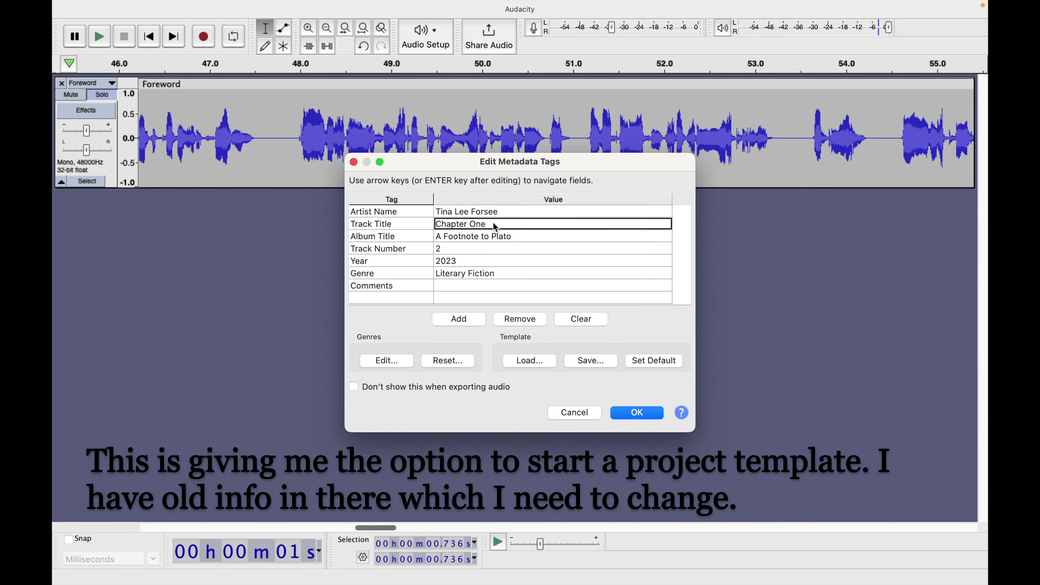
pyautogui.click(493, 223)
pyautogui.press('BackSpace')
pyautogui.write('Foreword')
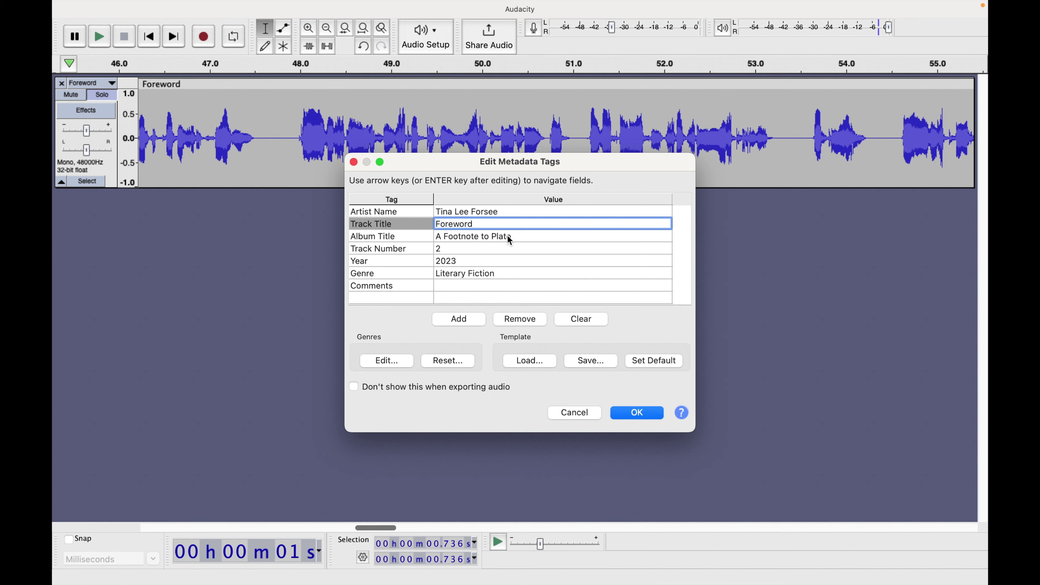
pyautogui.press('Return')
pyautogui.press('BackSpace')
pyautogui.write('Truth and Generosity')
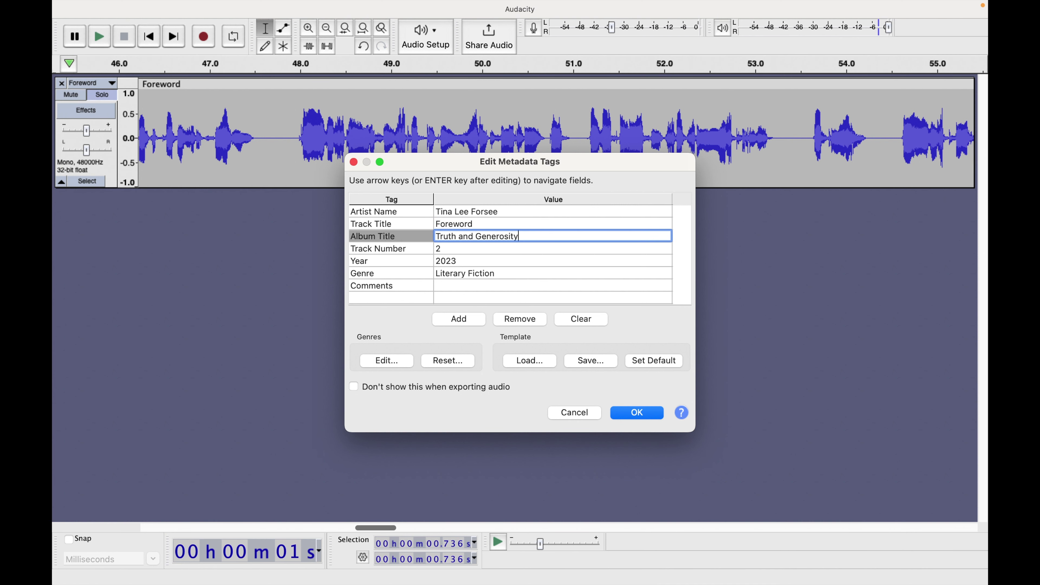
pyautogui.press('Return')
# Set the metadata track number to 1 and the genre to philosophy.
pyautogui.click(494, 271)
pyautogui.press('BackSpace')
pyautogui.write('philosophy')
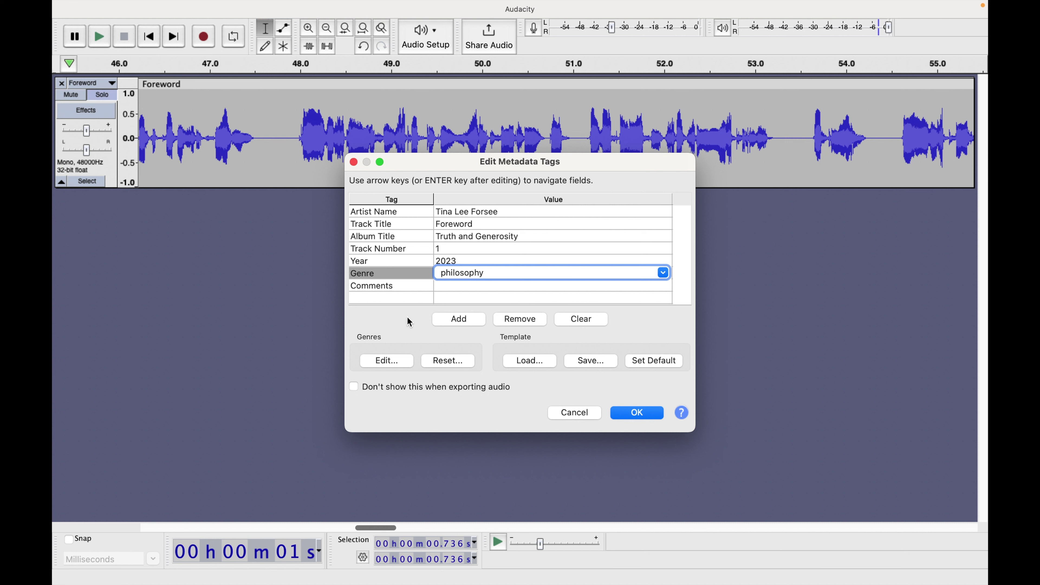
pyautogui.click(454, 321)
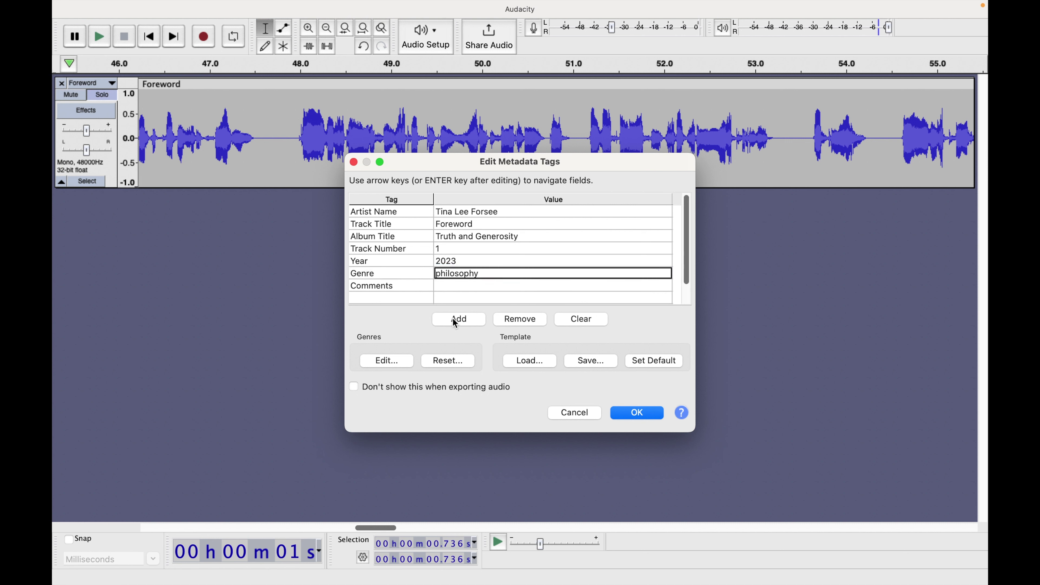
pyautogui.click(389, 360)
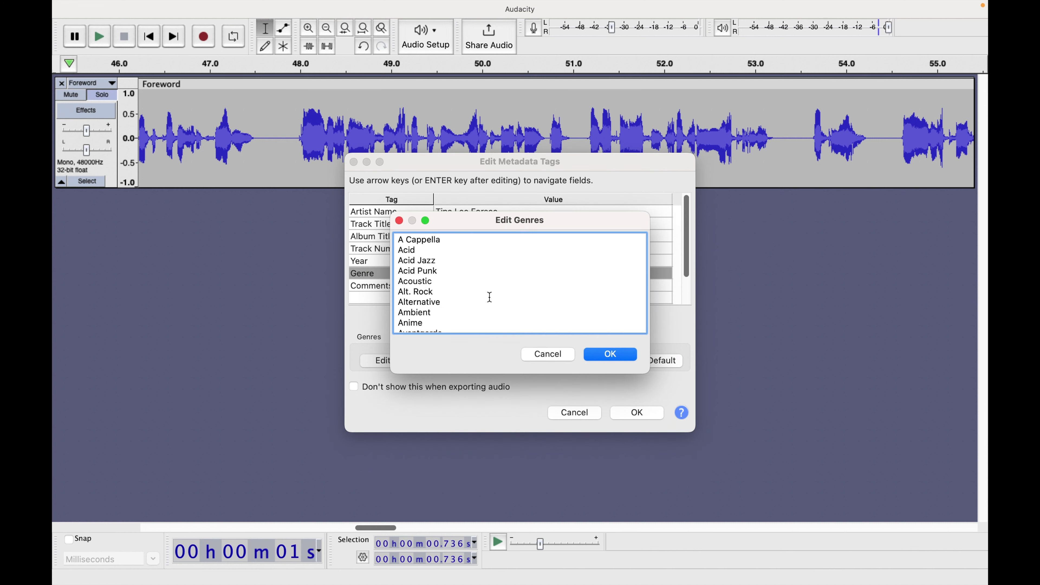
pyautogui.click(400, 221)
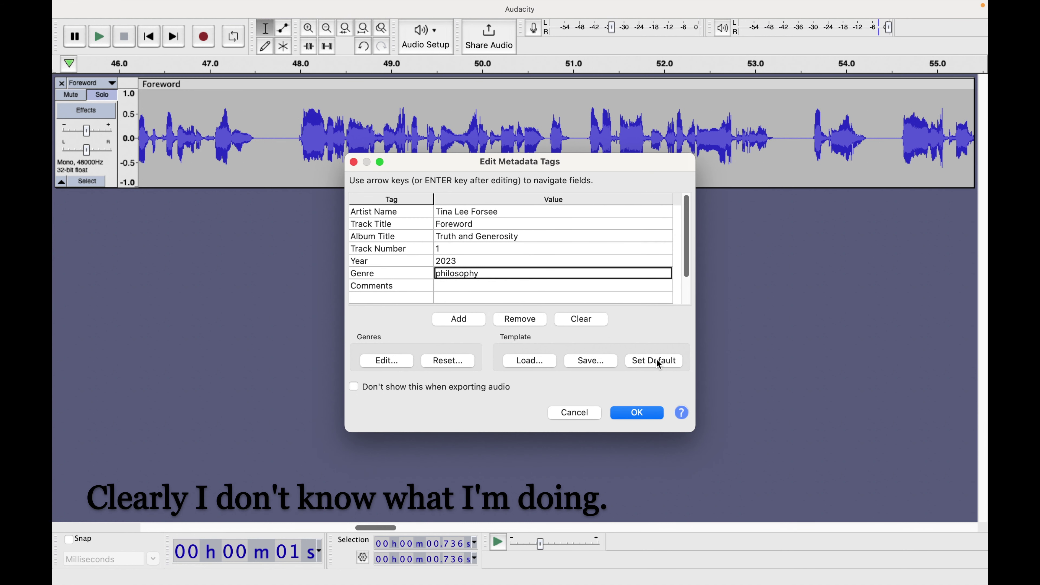
pyautogui.click(570, 361)
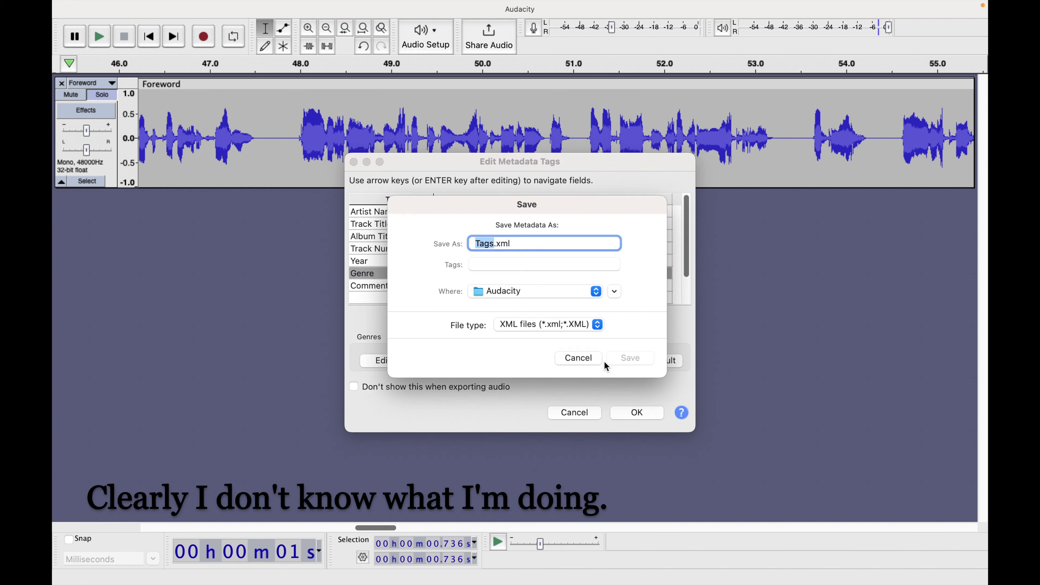
pyautogui.click(581, 359)
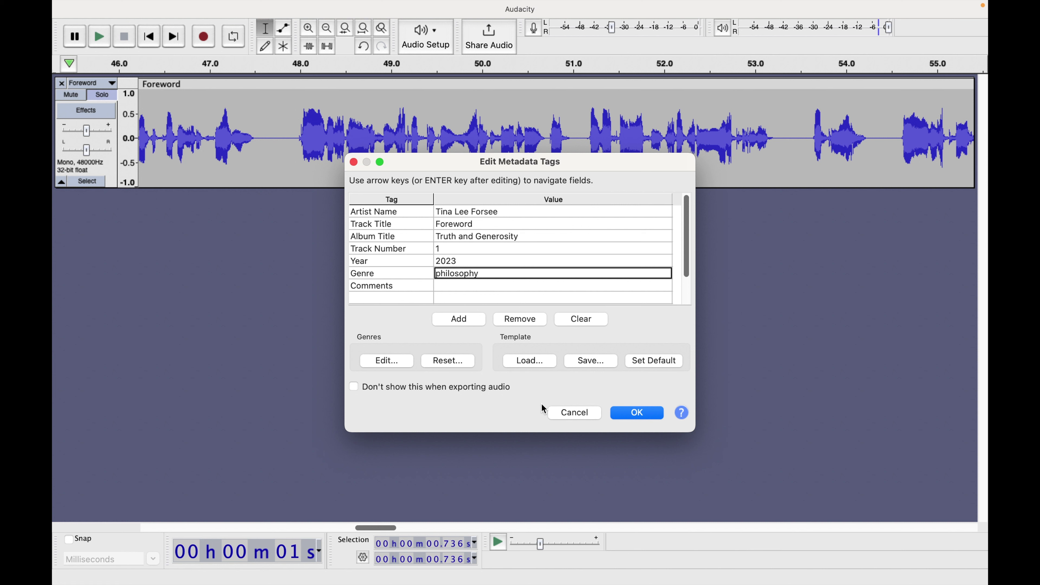
# Accept the edited metadata tags to complete the Foreword's MP3 export.
pyautogui.click(636, 413)
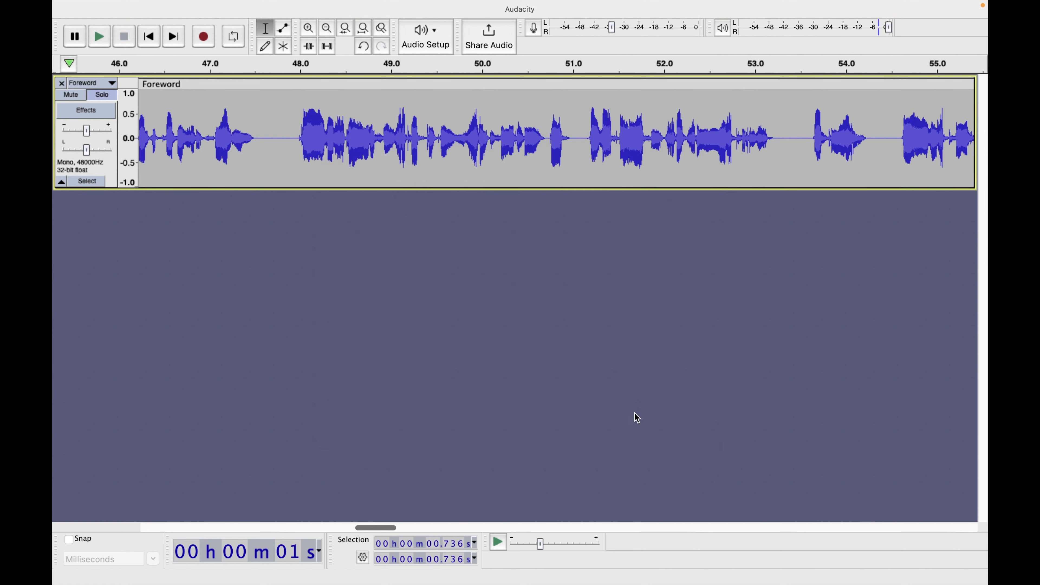